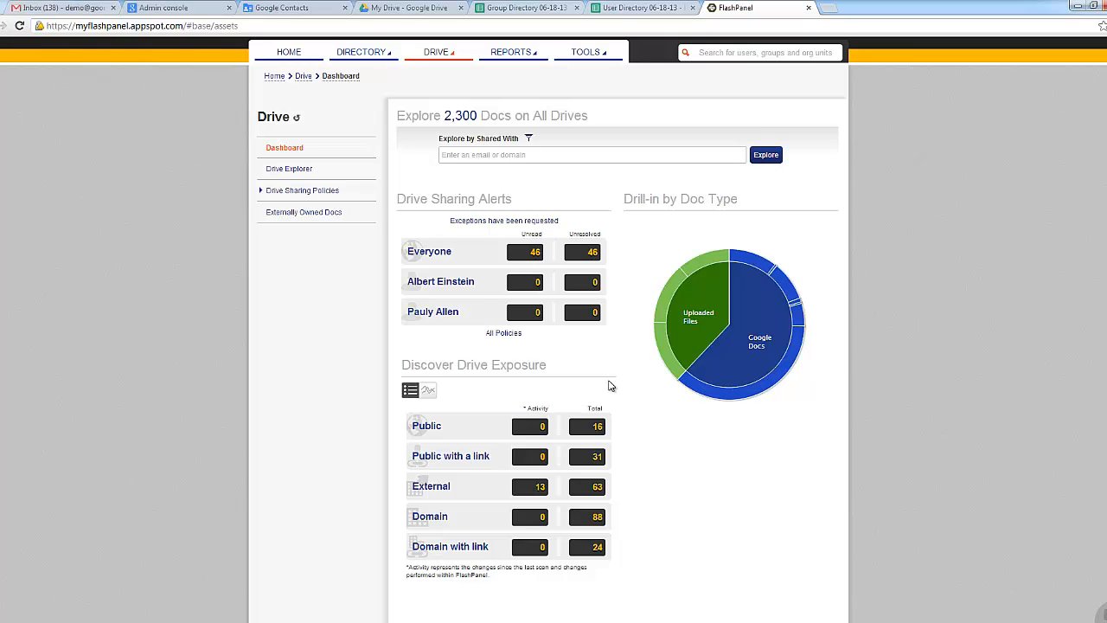
# Look over the Drive dashboard's sharing alerts and exposure figures, and open the Drive Explorer.
pyautogui.scroll(-1, 609, 384)
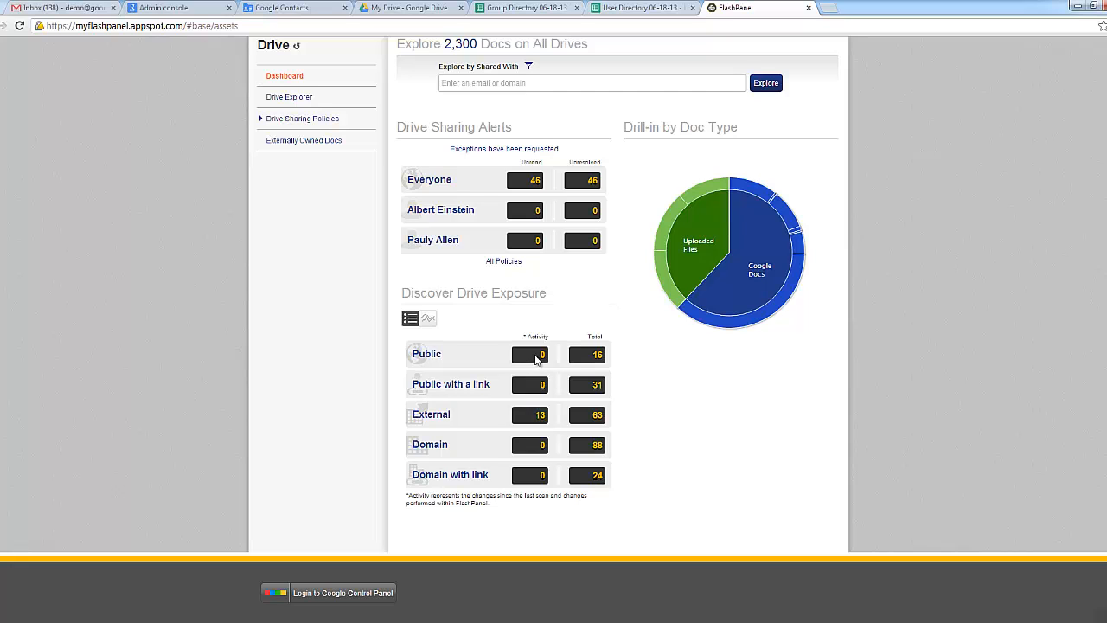
pyautogui.scroll(1, 529, 359)
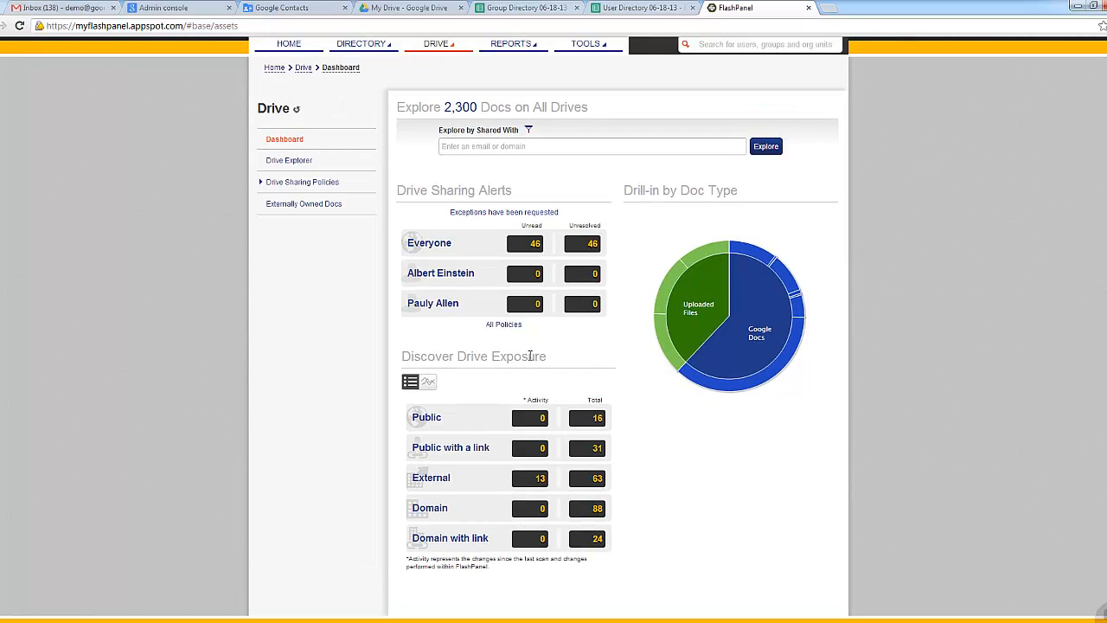
pyautogui.scroll(1, 493, 356)
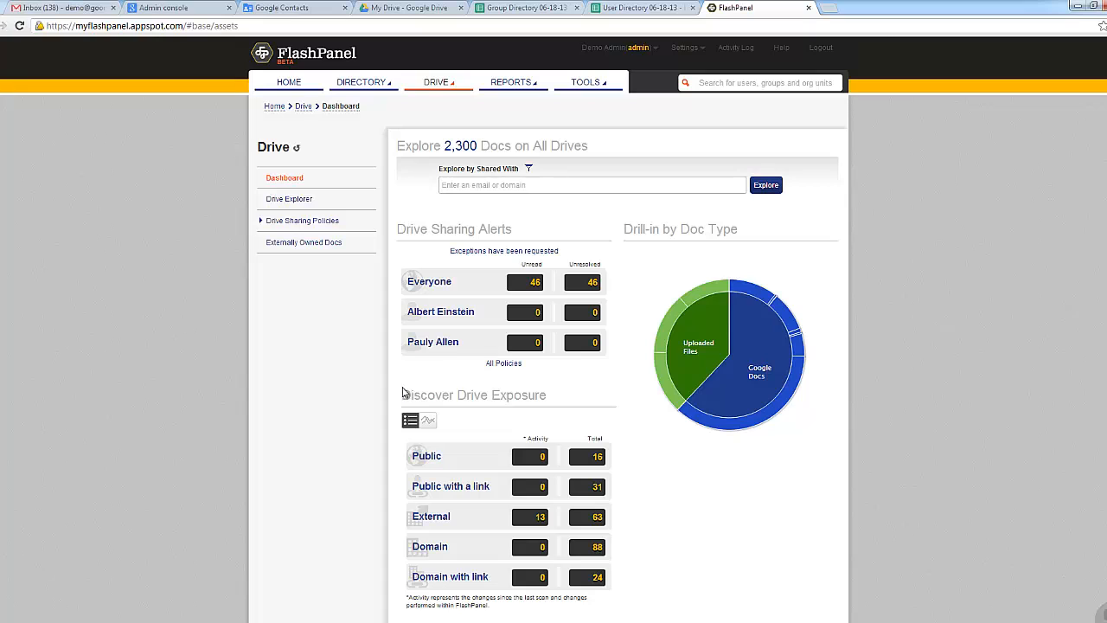
pyautogui.click(302, 208)
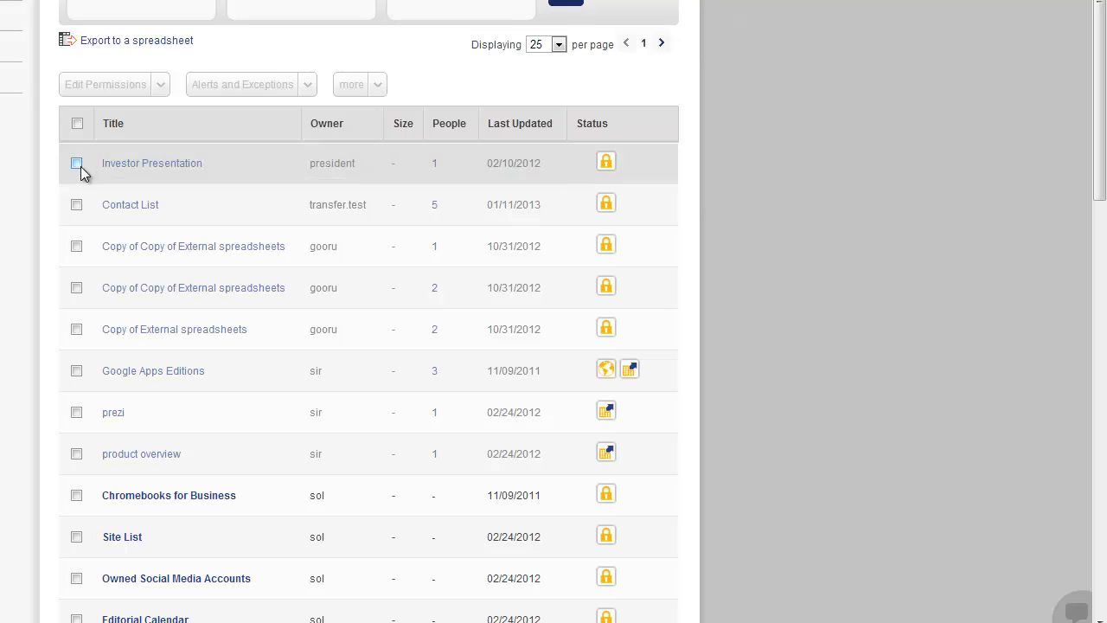
# Select the first three documents in the Drive list and extend the selection to all documents on all pages.
pyautogui.click(77, 164)
pyautogui.click(76, 204)
pyautogui.click(76, 245)
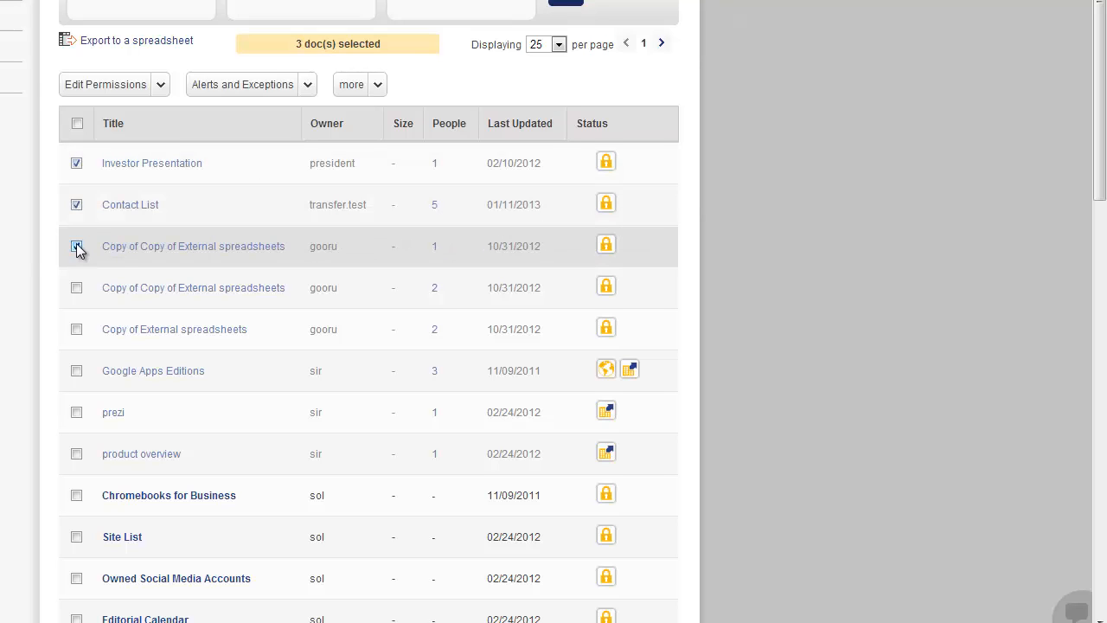
pyautogui.click(76, 123)
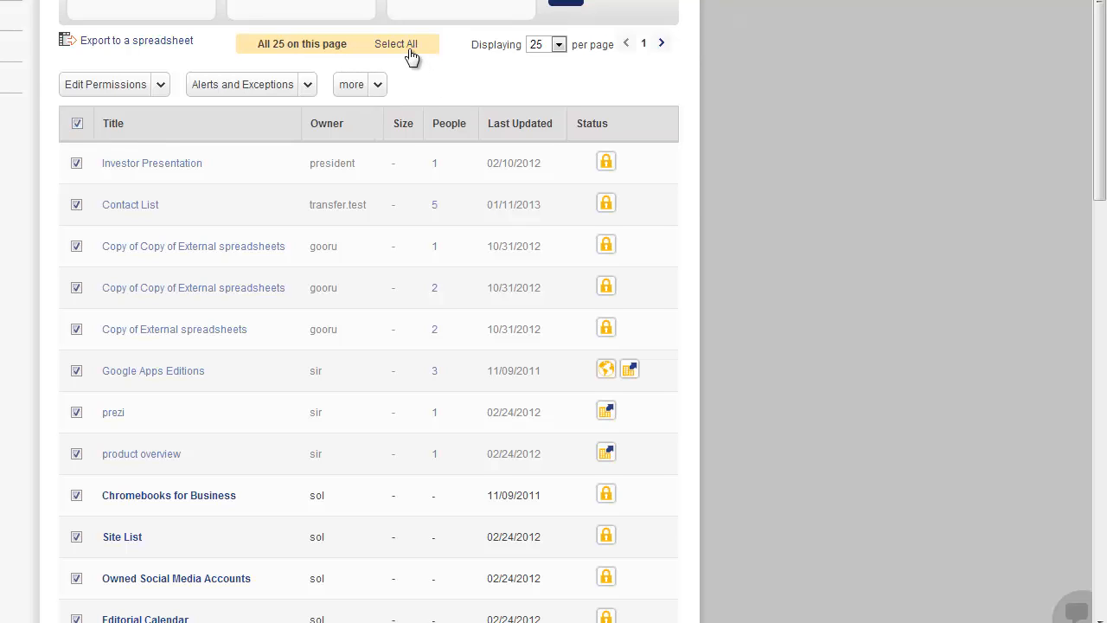
pyautogui.click(397, 44)
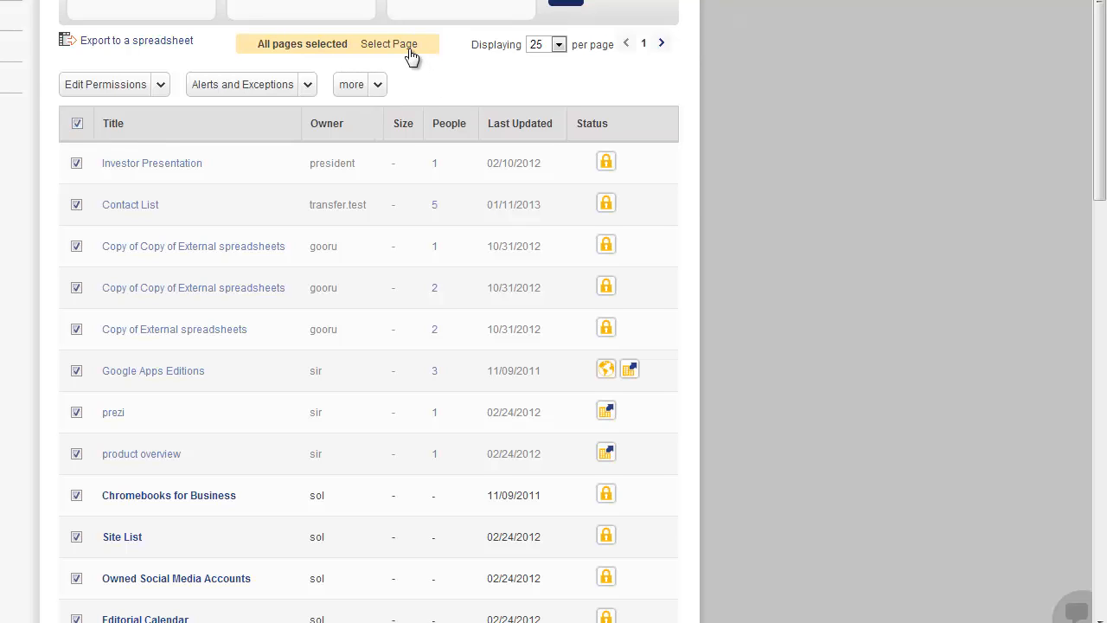
# Open Change Owner for the selected documents, choose to remove previous owners from the doc, and close the dialog without updating.
pyautogui.click(169, 90)
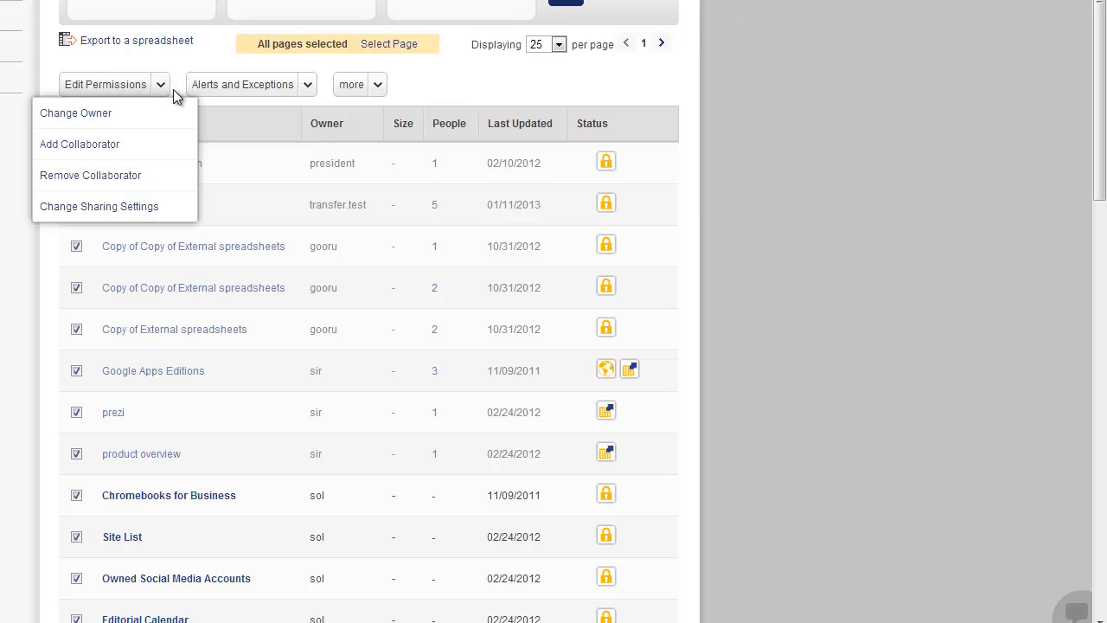
pyautogui.click(159, 90)
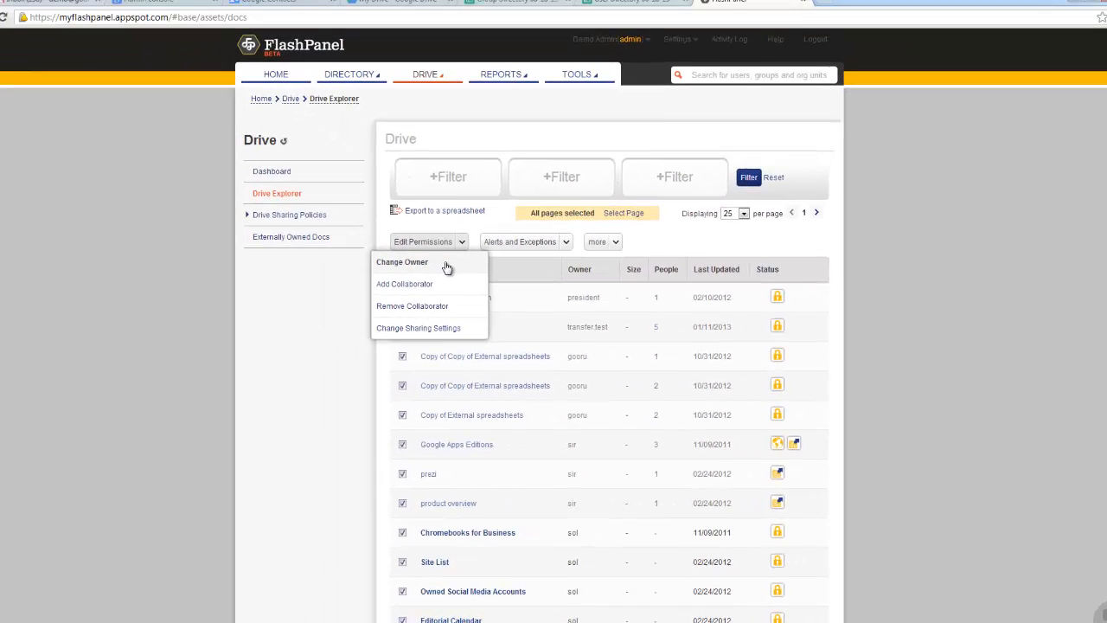
pyautogui.click(138, 119)
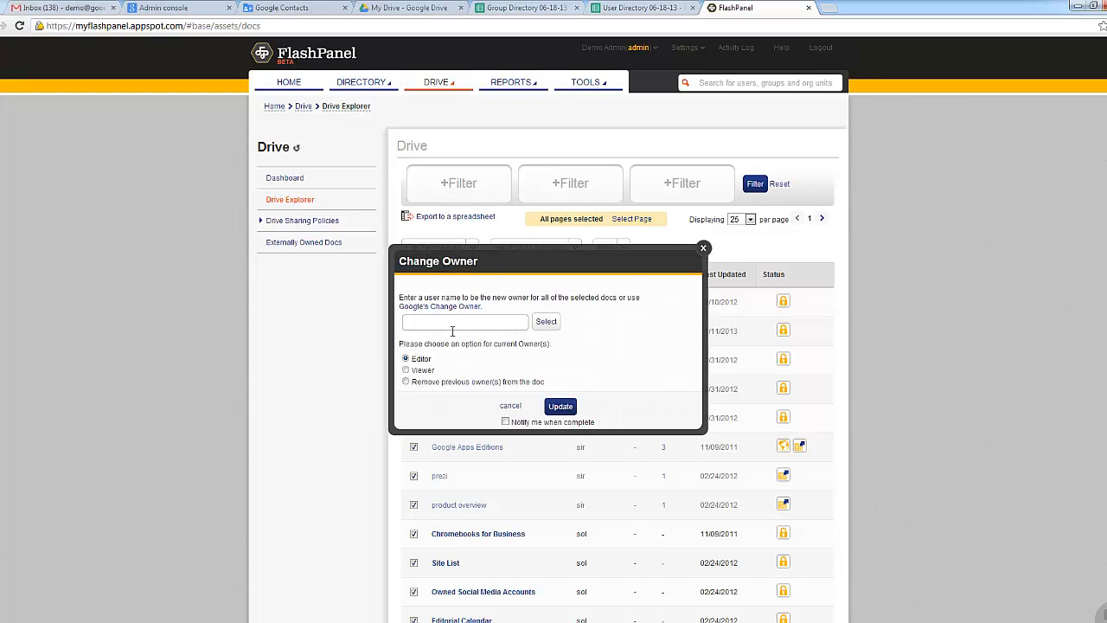
pyautogui.click(405, 381)
pyautogui.click(702, 249)
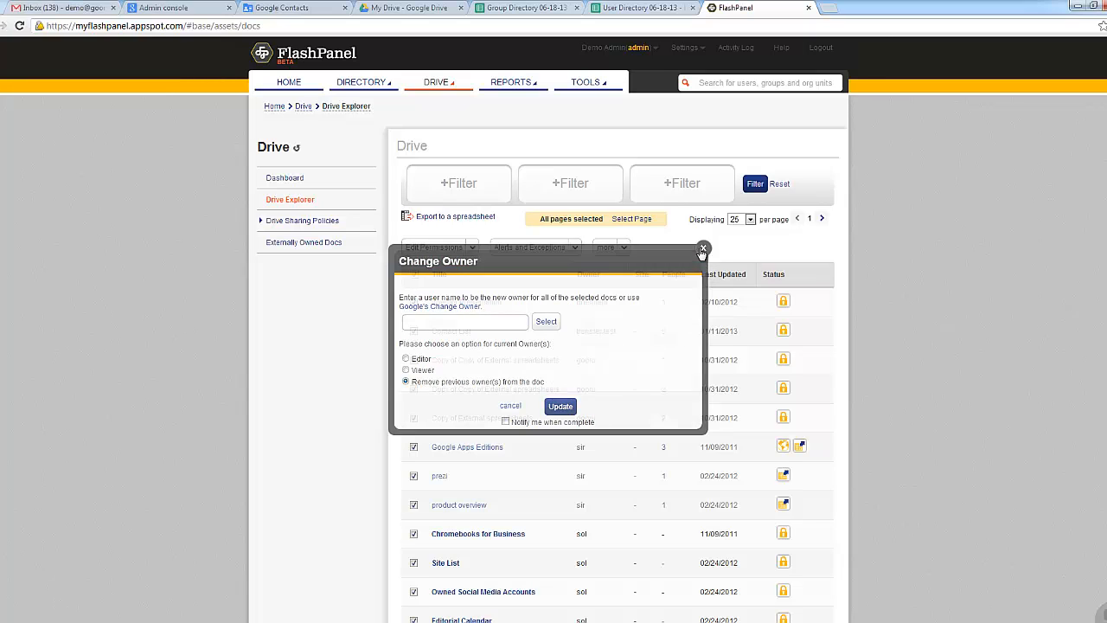
# Choose gooruvideos.com access in the selected documents' sharing settings, close without updating, and deselect all documents.
pyautogui.click(445, 249)
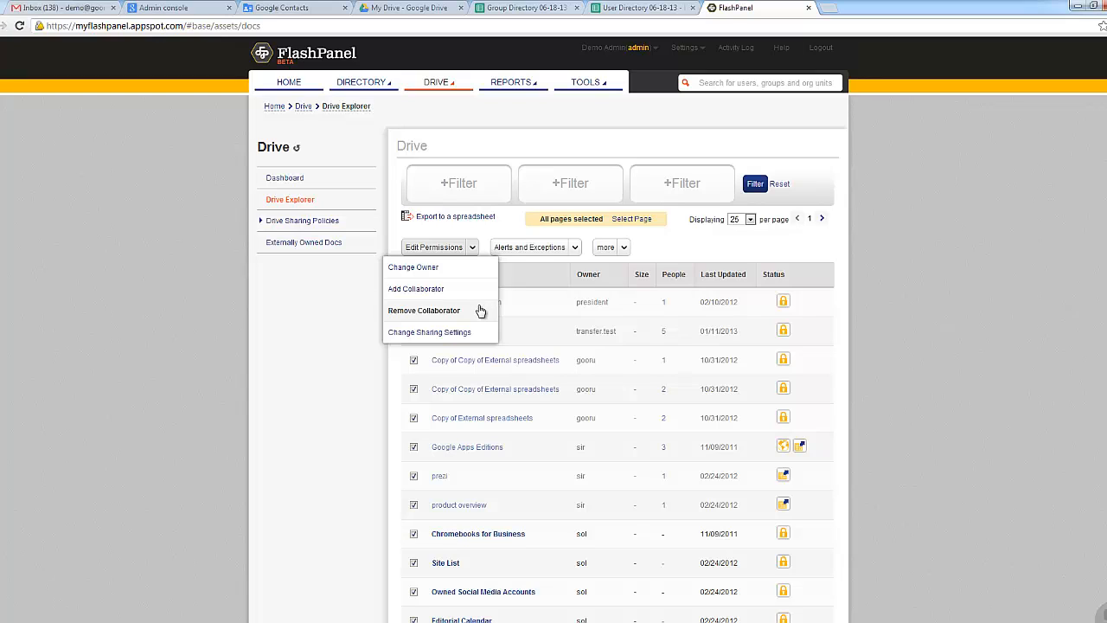
pyautogui.click(483, 332)
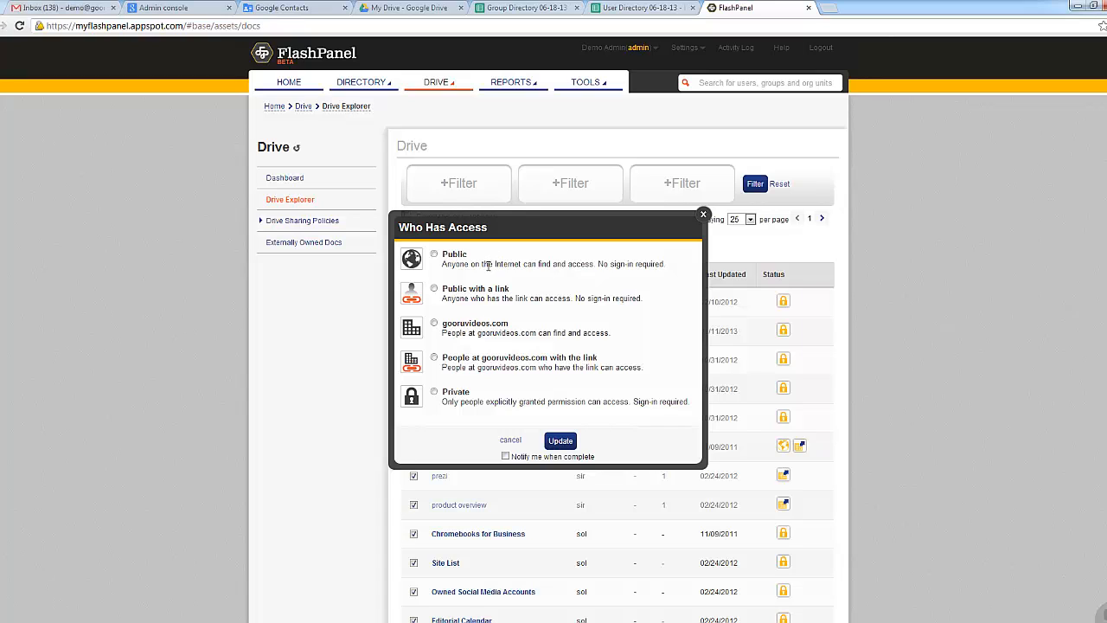
pyautogui.click(434, 324)
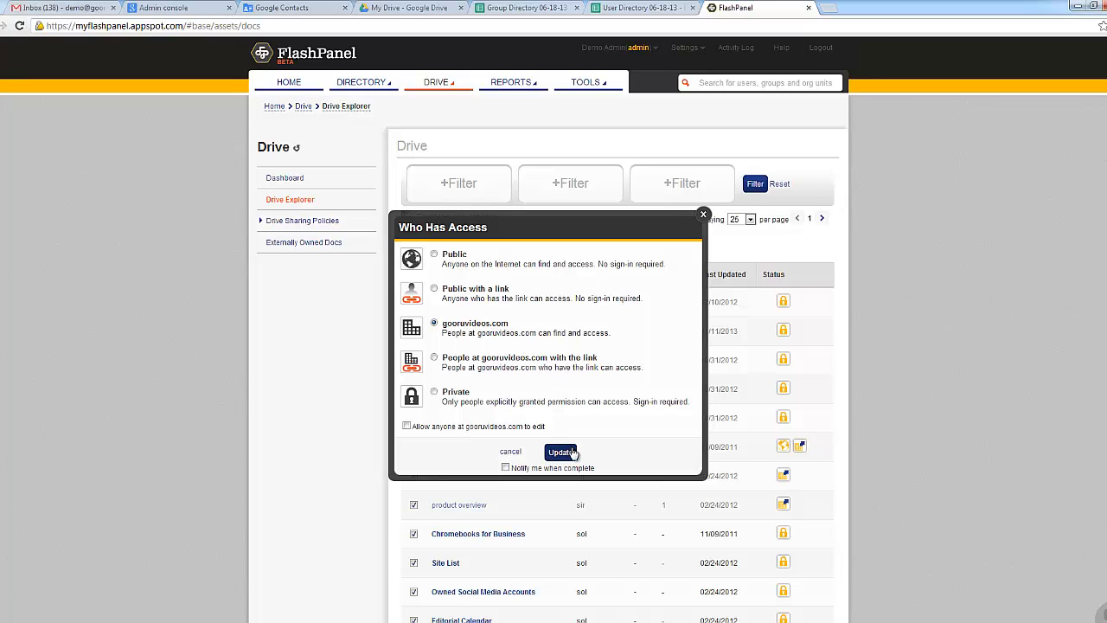
pyautogui.click(703, 214)
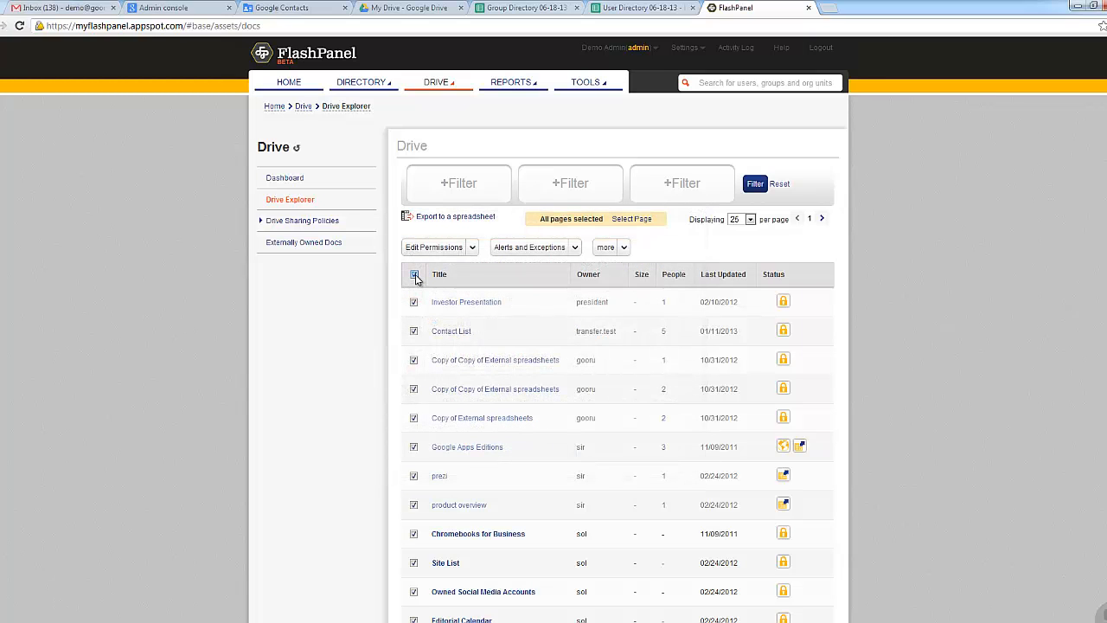
pyautogui.click(414, 274)
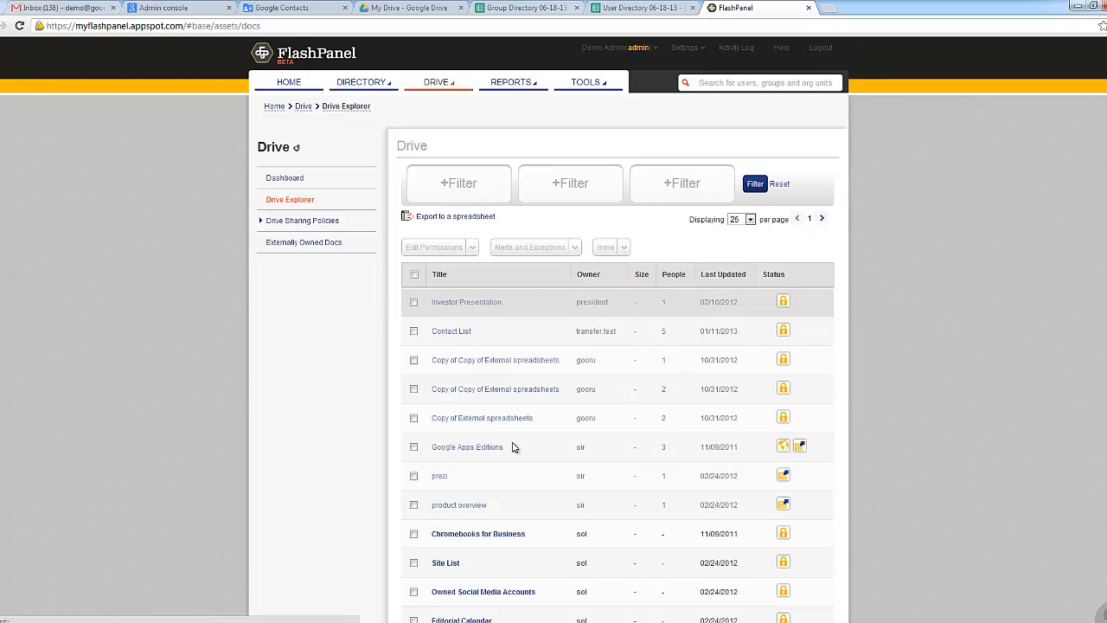
# Review the Chromebooks for Business document's sharing summary and audit history, and return to the Drive Explorer.
pyautogui.click(490, 536)
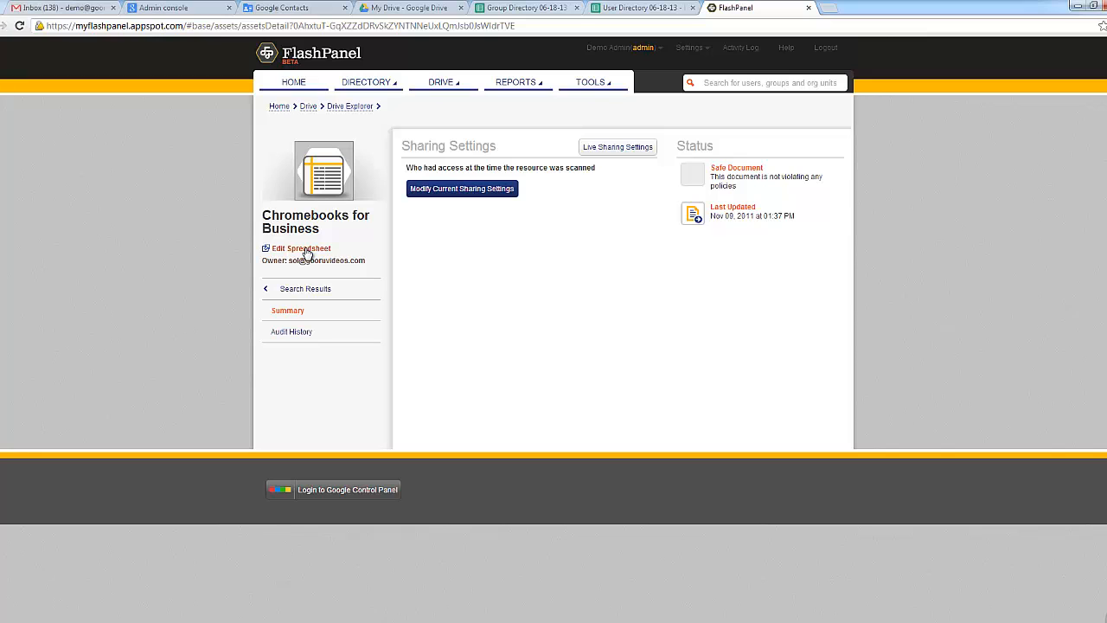
pyautogui.click(298, 337)
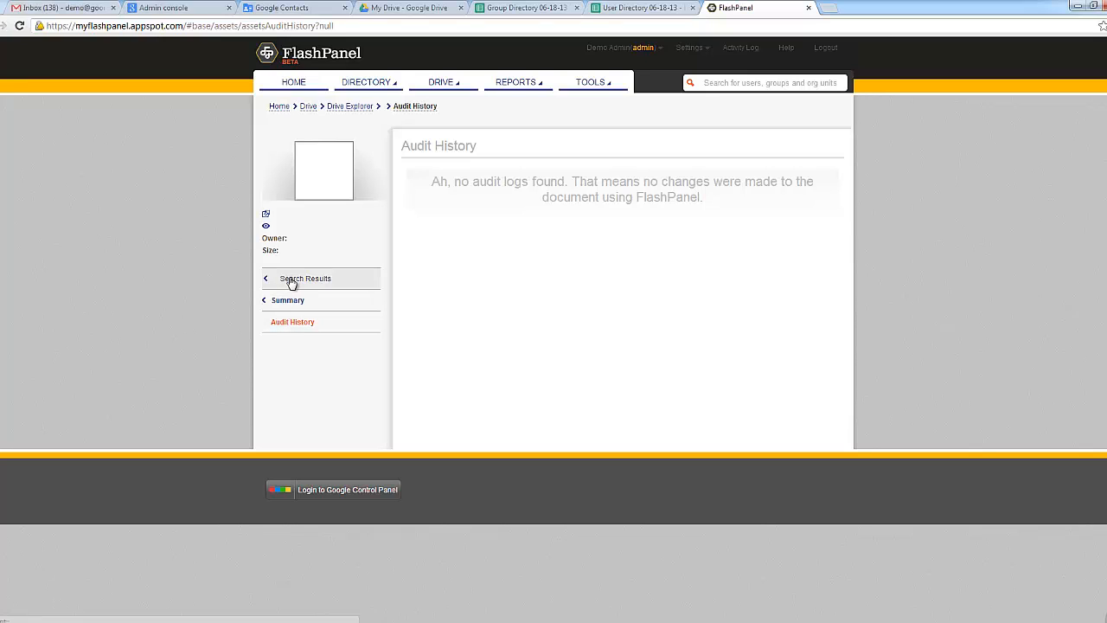
pyautogui.click(291, 301)
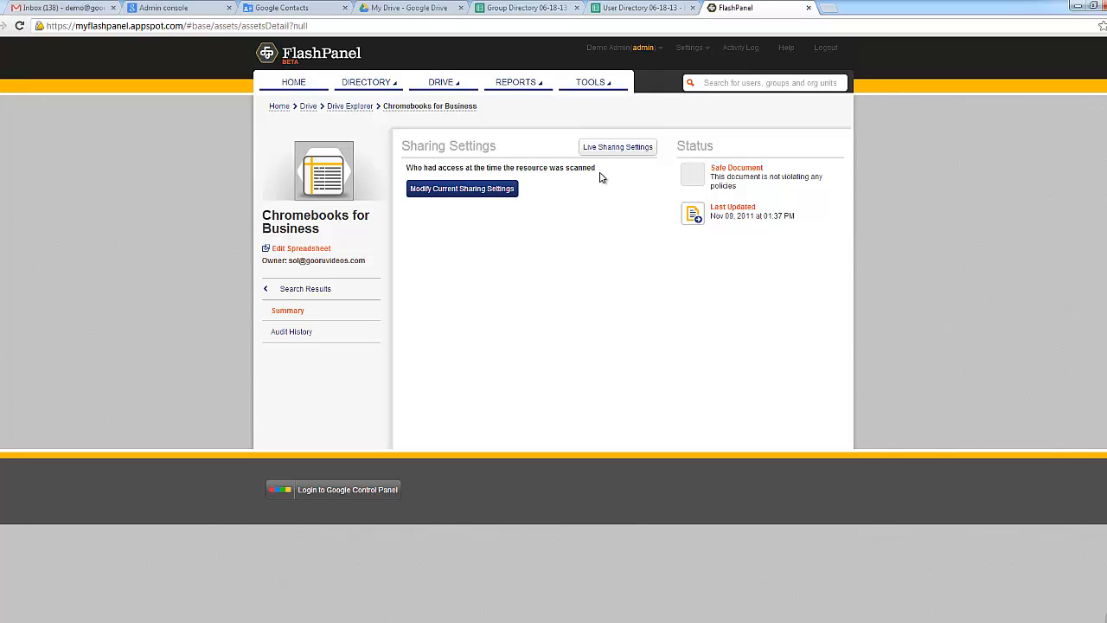
pyautogui.click(350, 107)
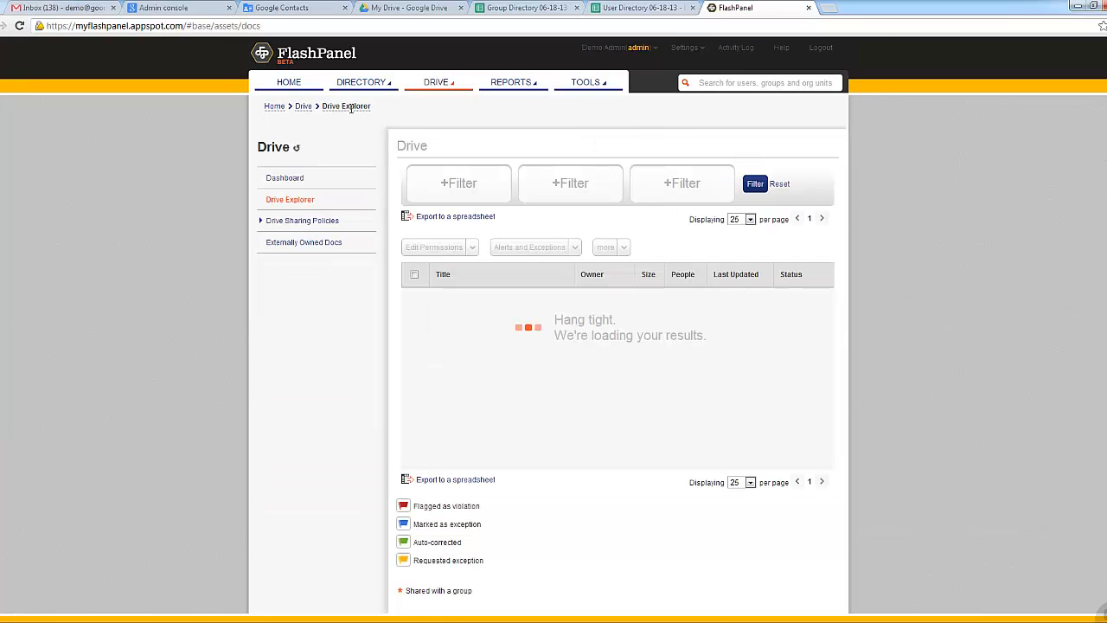
# Filter the Drive list by Doc Type, showing only folders.
pyautogui.click(467, 192)
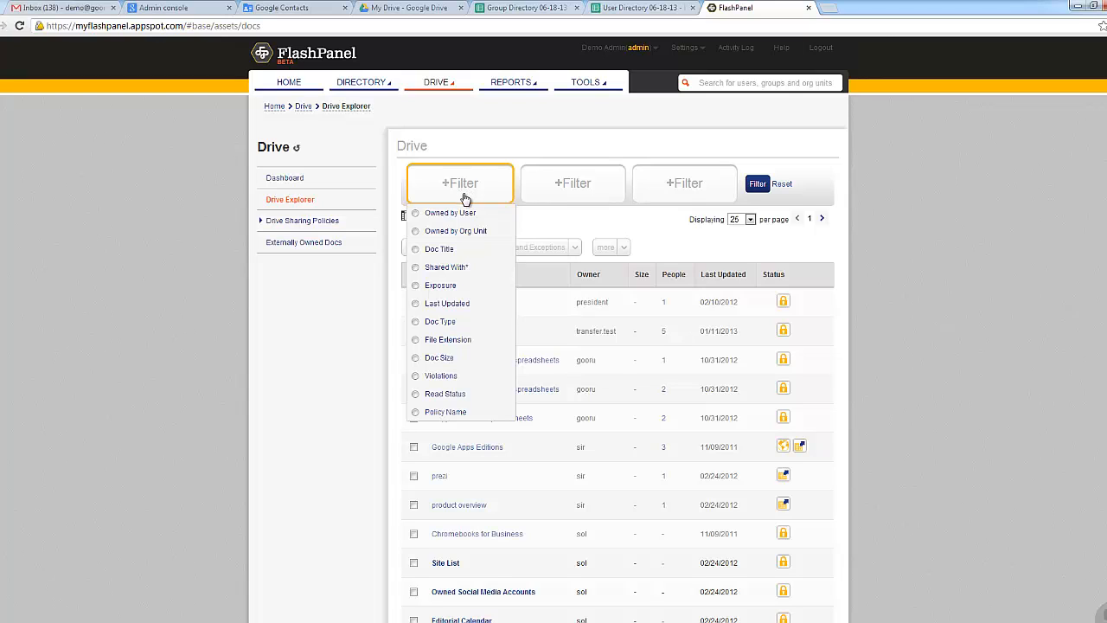
pyautogui.click(441, 320)
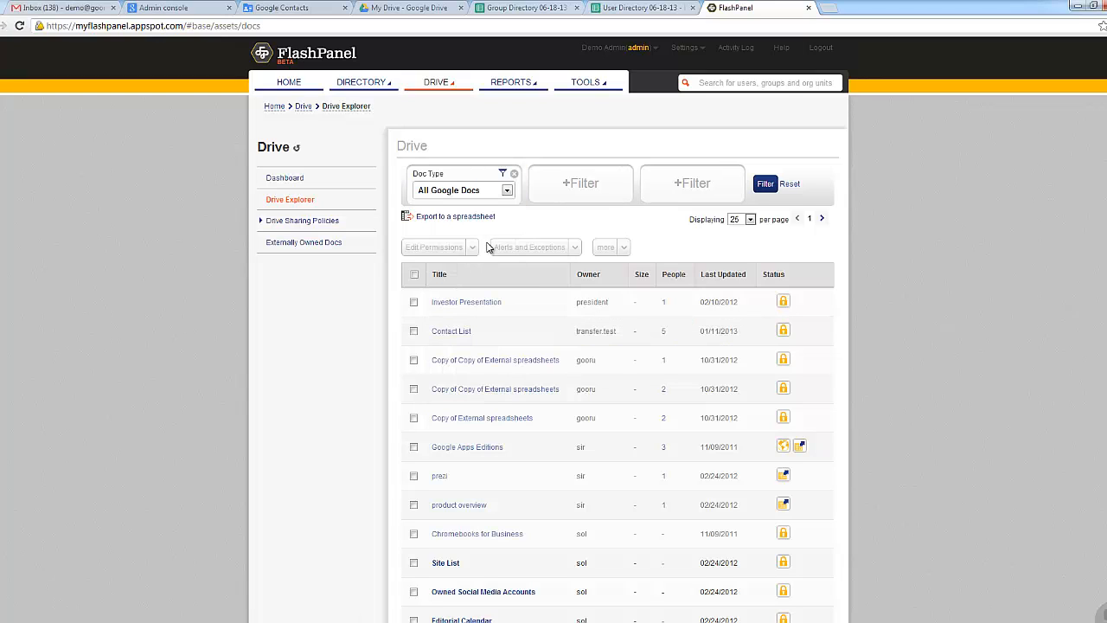
pyautogui.click(508, 191)
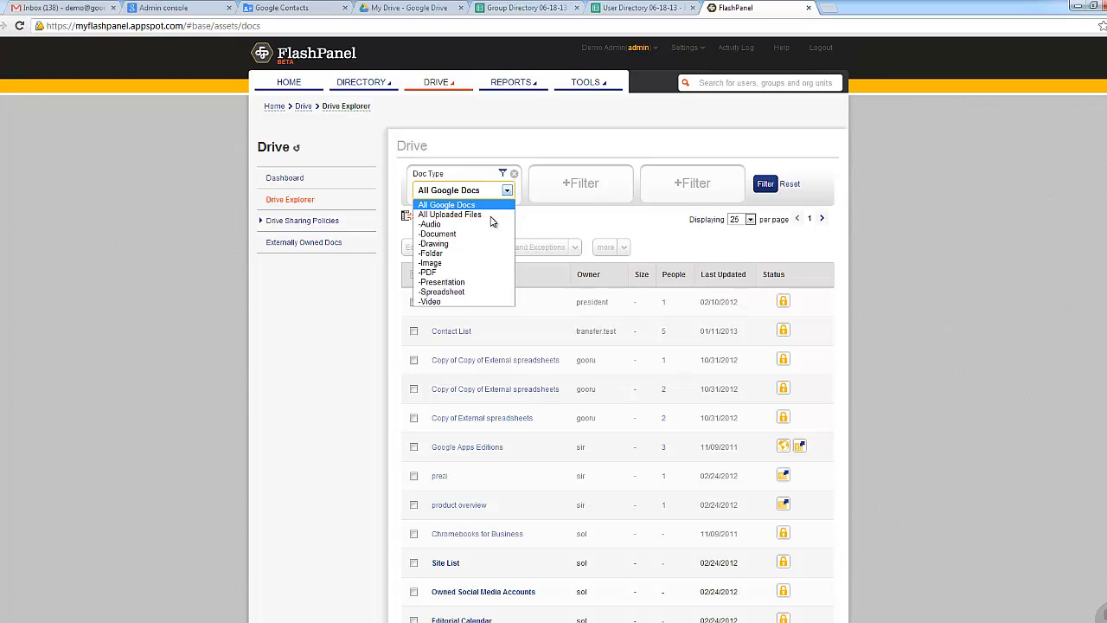
pyautogui.click(441, 254)
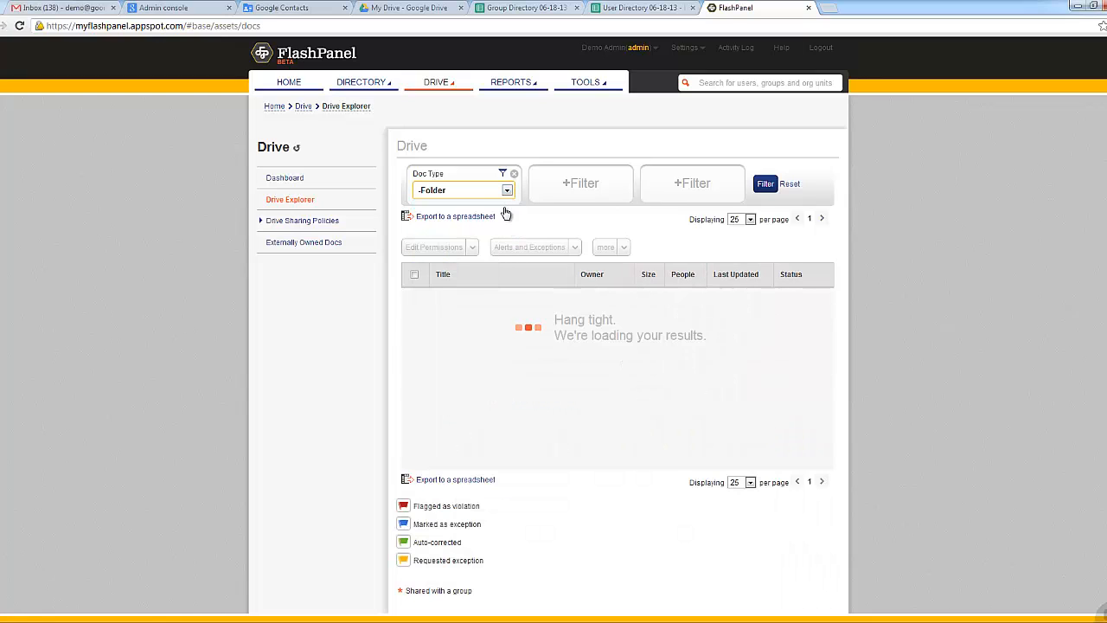
# Add an Owned by User filter limiting the folders to the demo account.
pyautogui.click(579, 197)
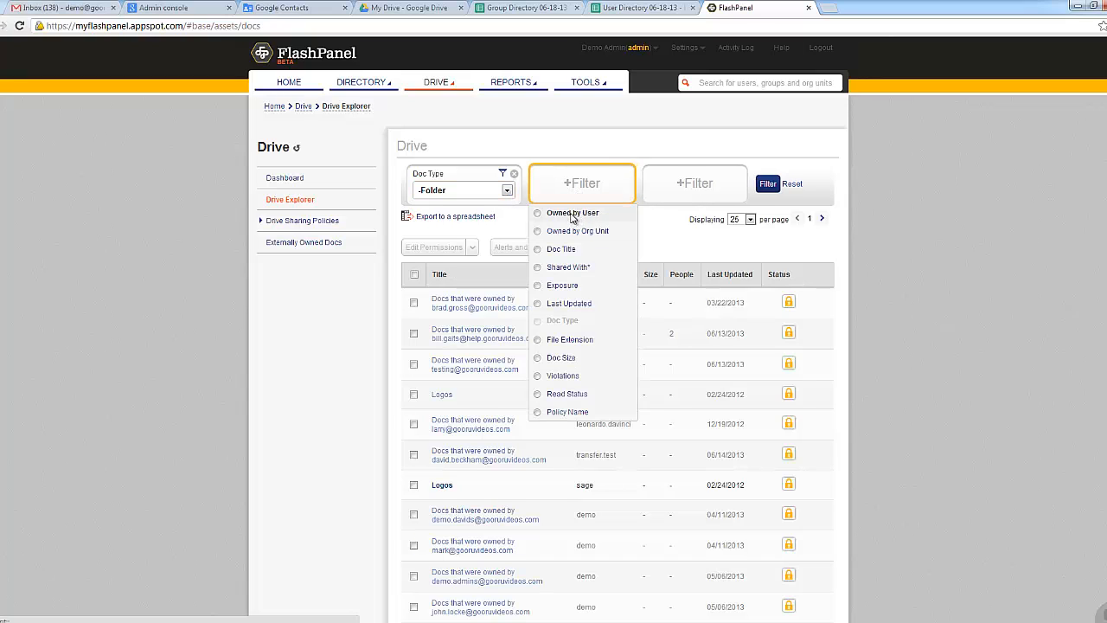
pyautogui.click(571, 214)
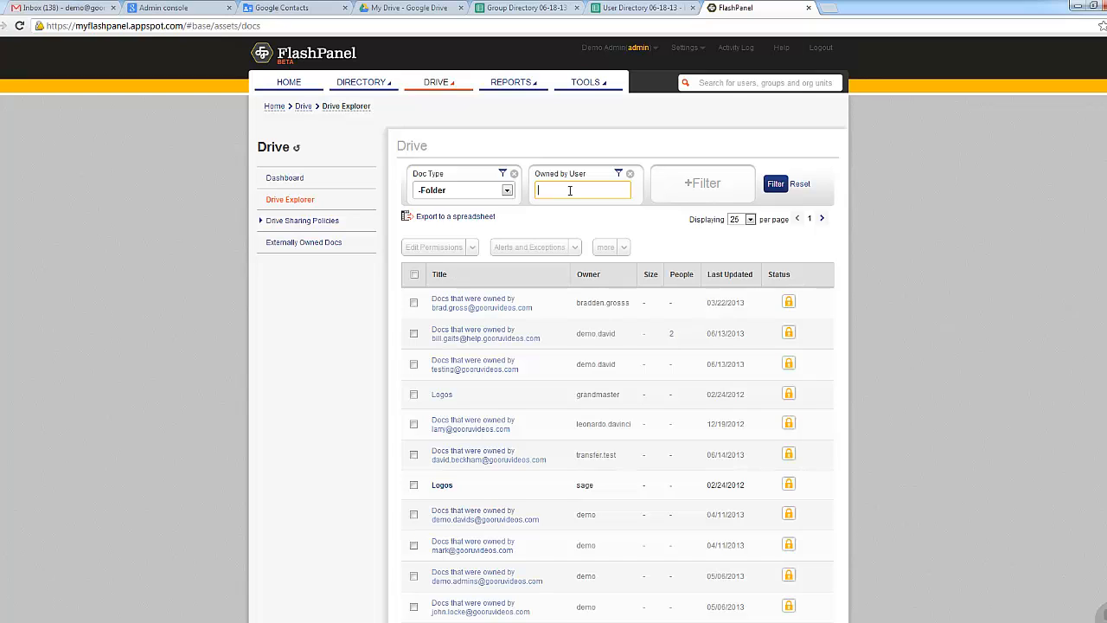
pyautogui.write('demo')
pyautogui.click(570, 235)
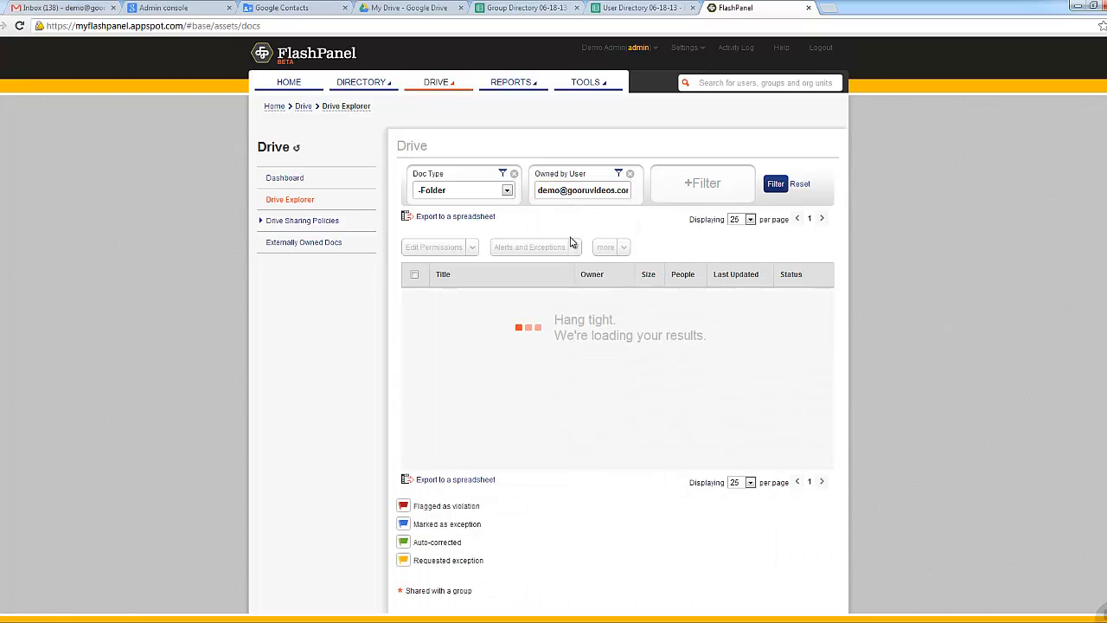
pyautogui.click(709, 182)
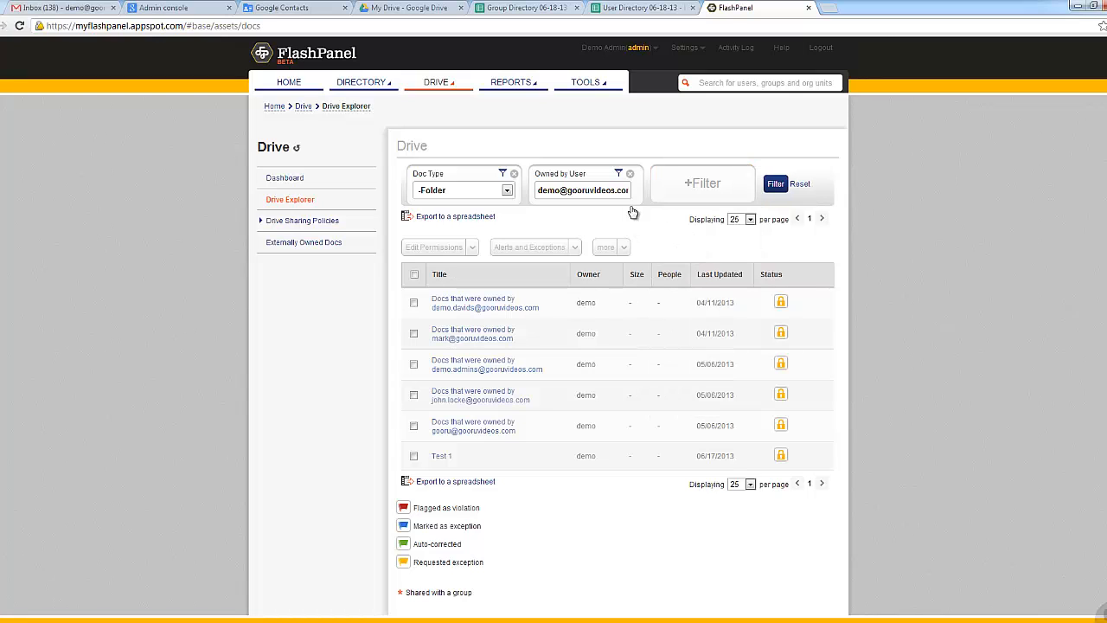
# Replace both active filters with a Shared With filter for gmail.com and select all documents on the page.
pyautogui.click(630, 174)
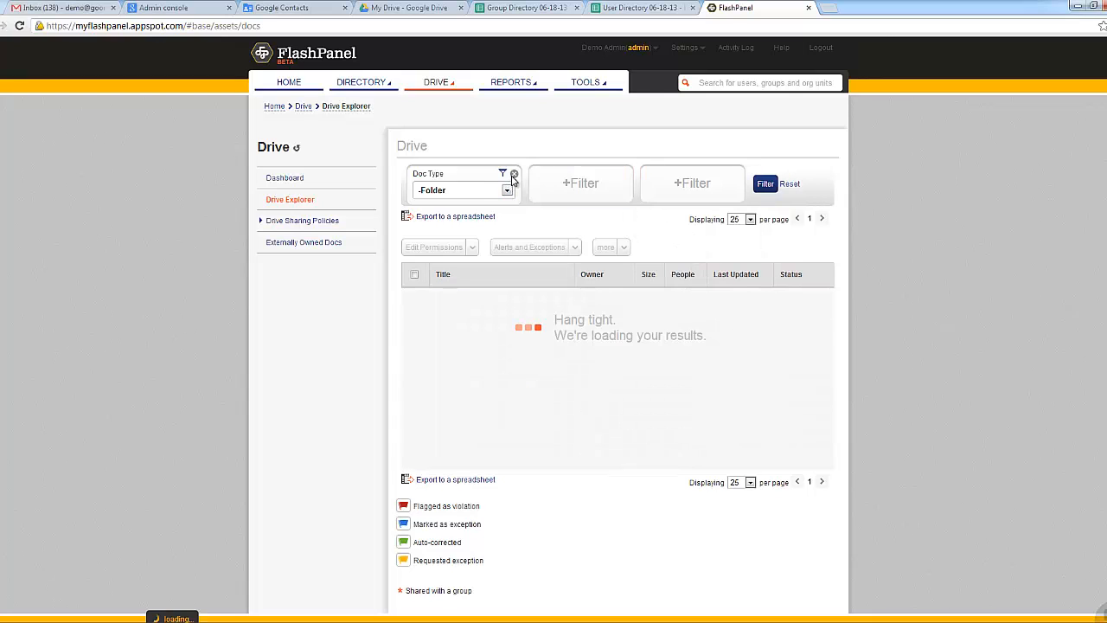
pyautogui.click(513, 173)
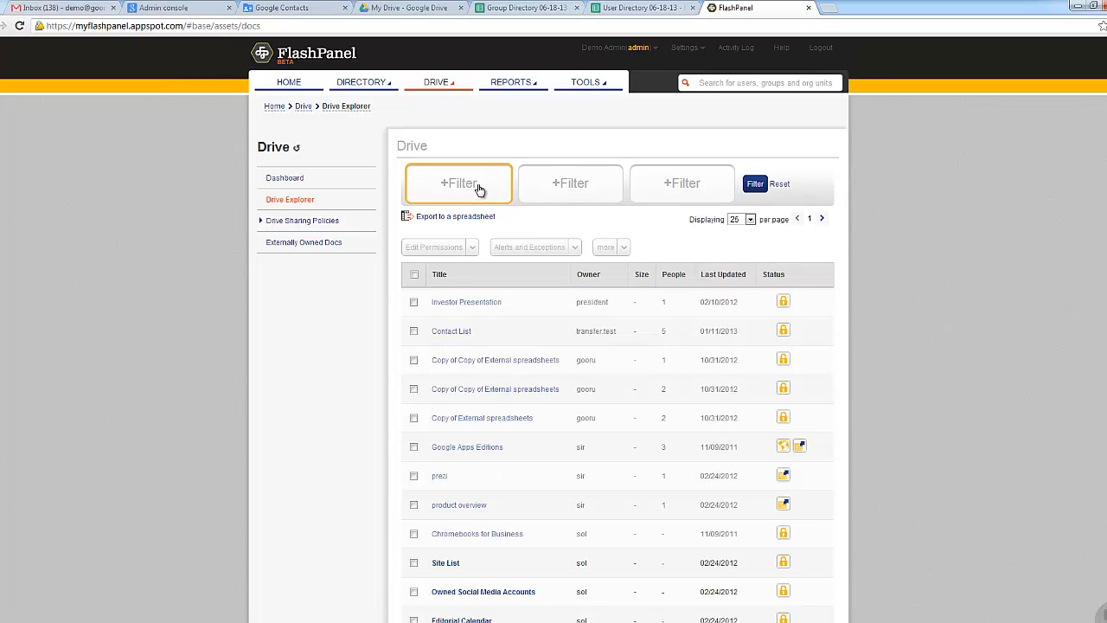
pyautogui.click(477, 183)
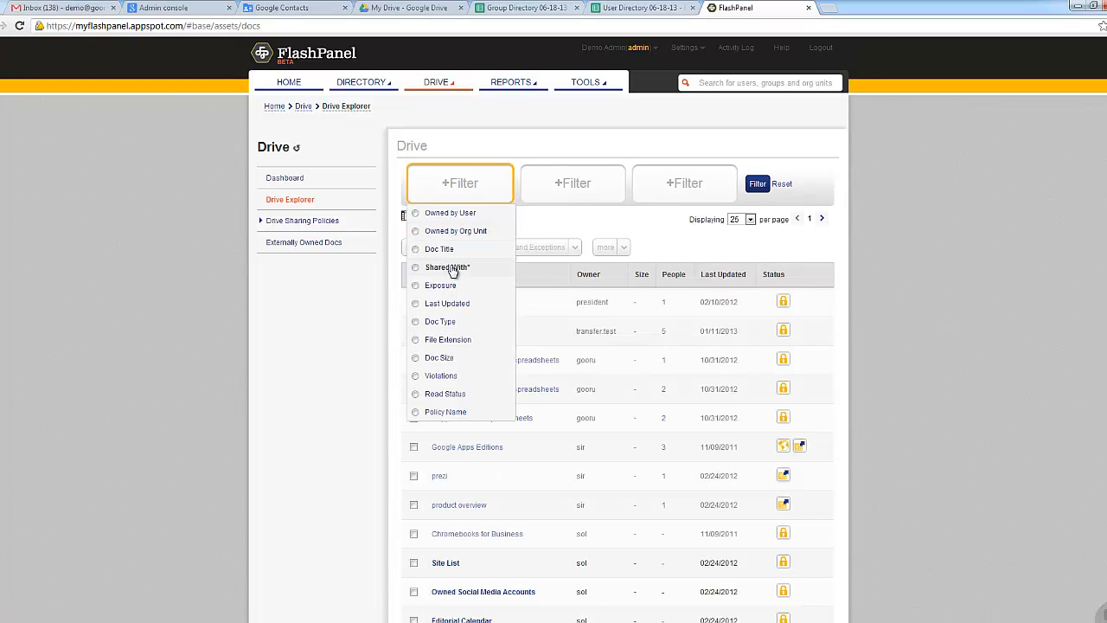
pyautogui.click(454, 267)
pyautogui.click(471, 191)
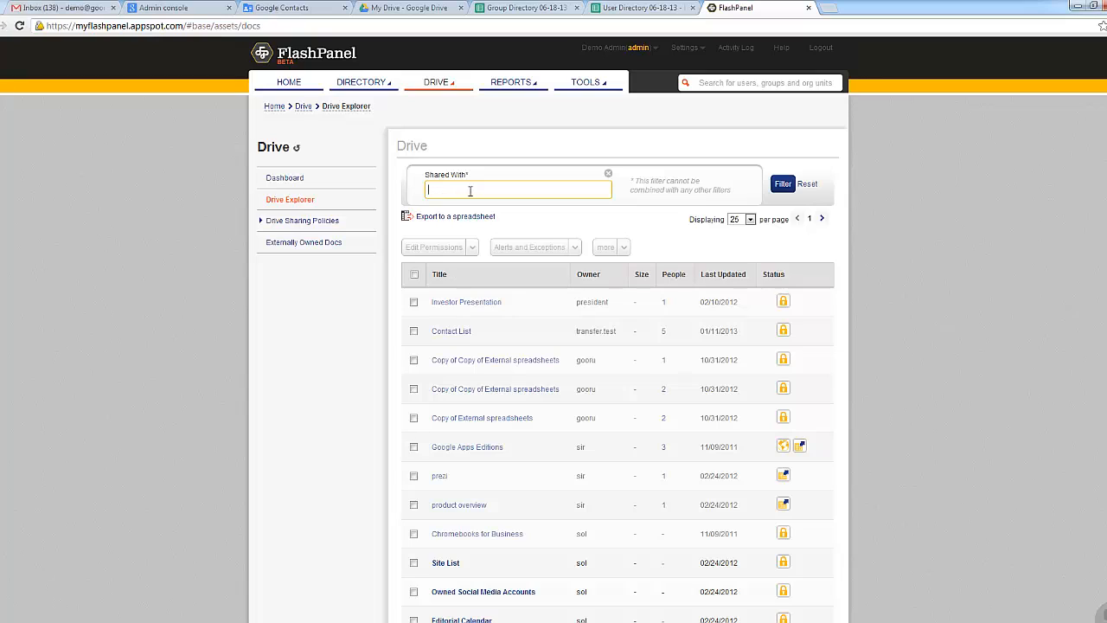
pyautogui.write('gmail.com')
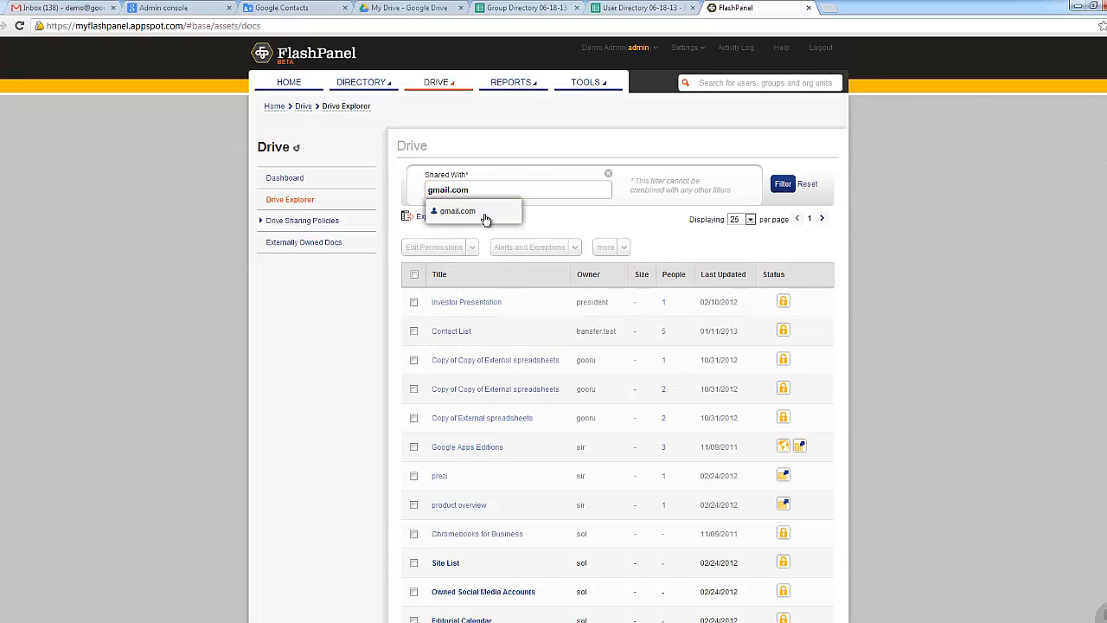
pyautogui.click(486, 214)
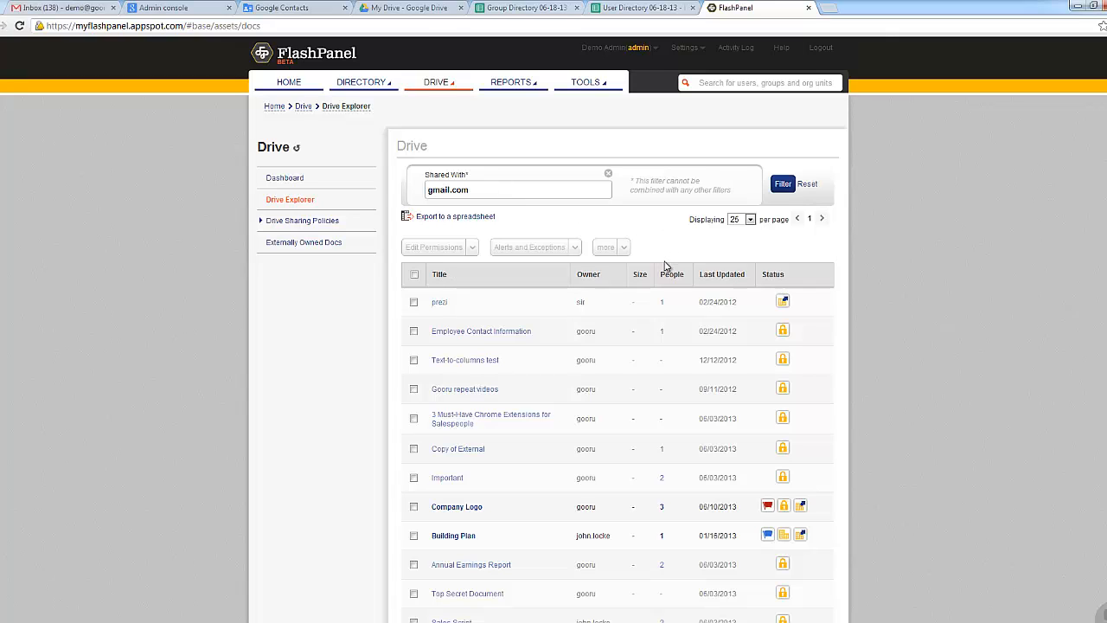
pyautogui.click(414, 274)
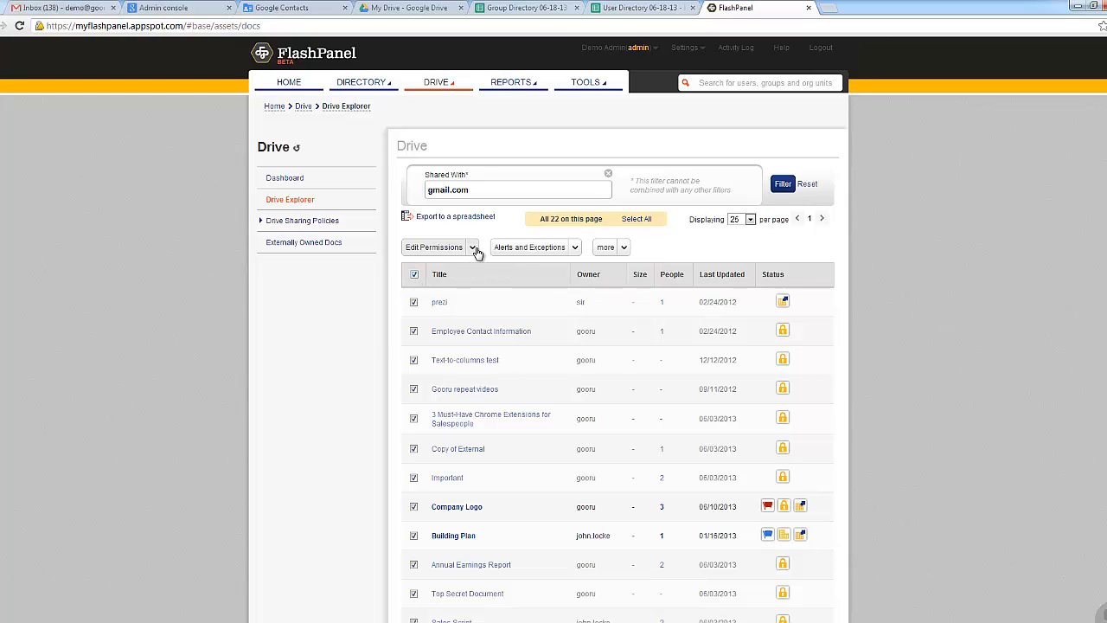
# Deselect all listed documents and remove the gmail.com Shared With filter from the Drive list.
pyautogui.click(473, 248)
pyautogui.click(414, 274)
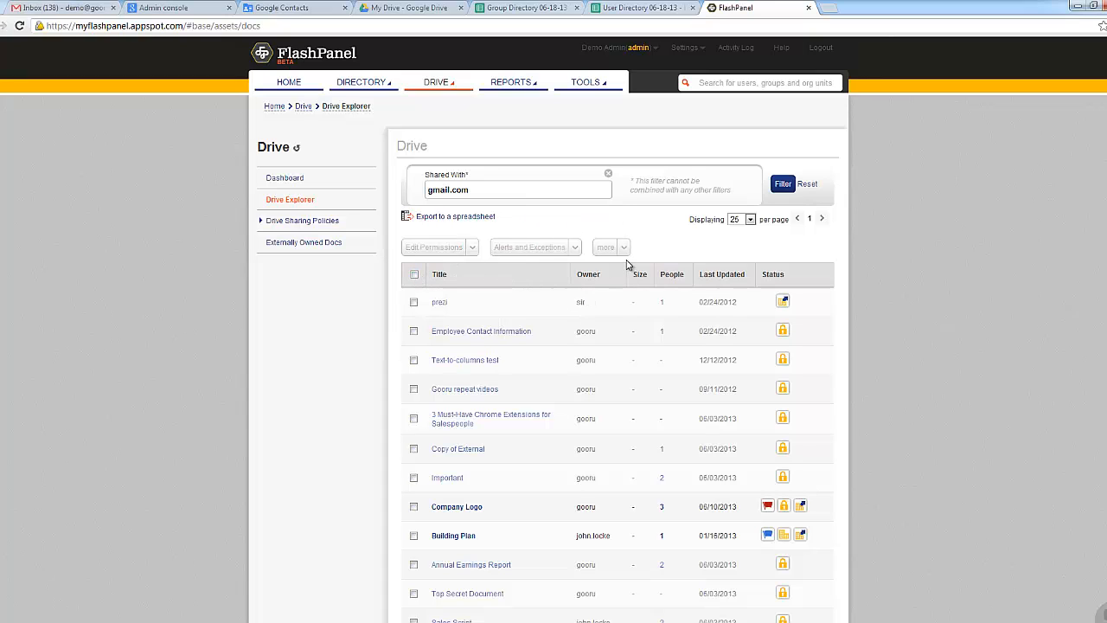
pyautogui.click(608, 174)
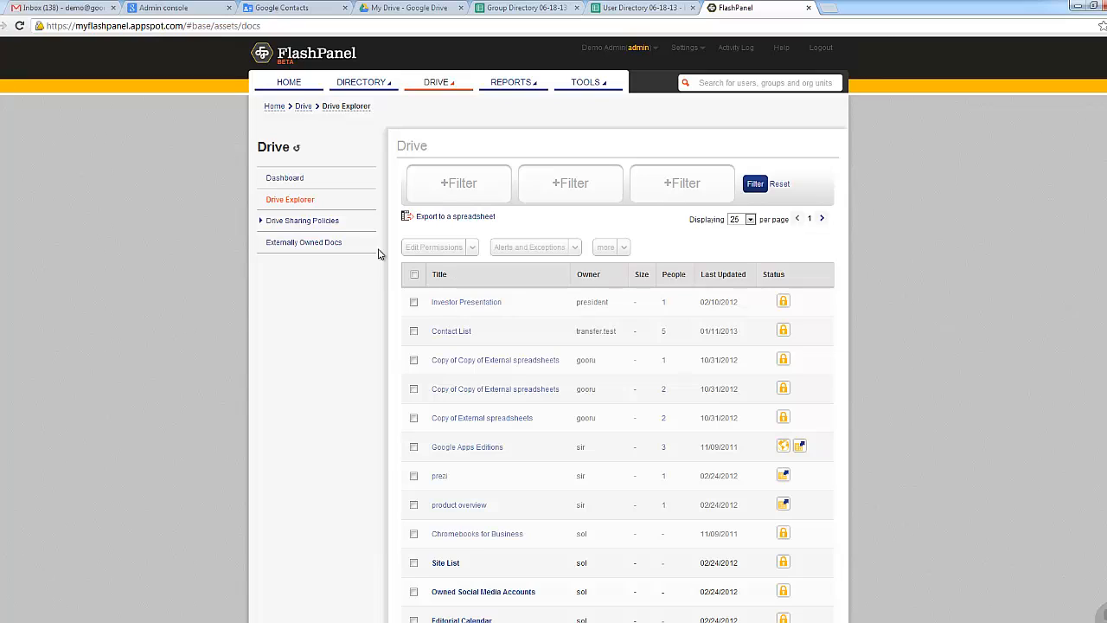
# Browse the existing Drive sharing policies and start a new sharing policy for the Interns org unit.
pyautogui.click(305, 224)
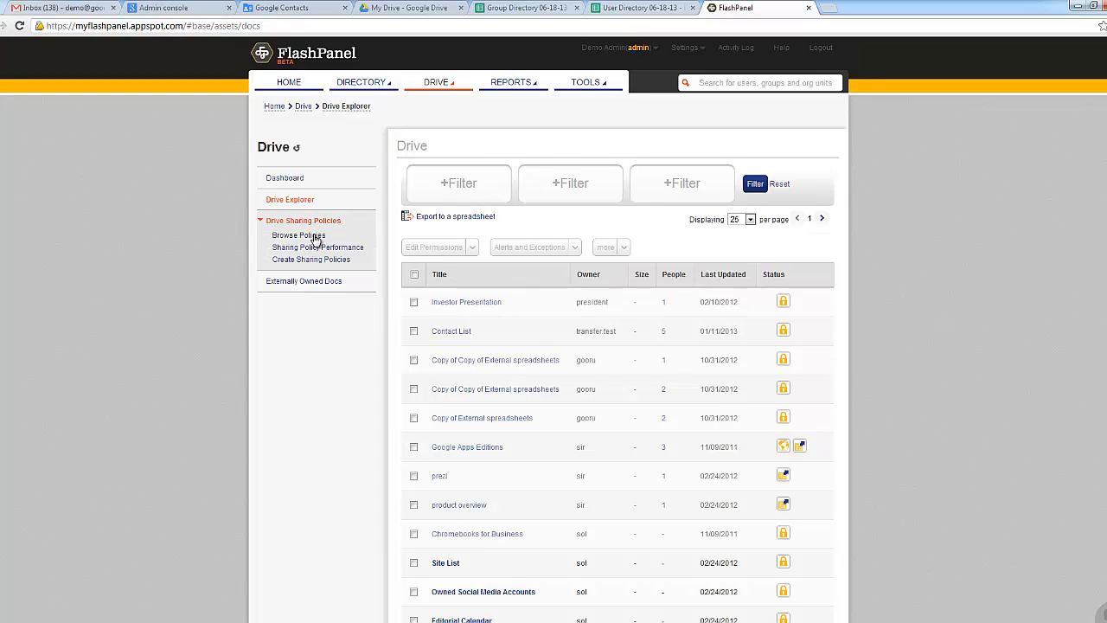
pyautogui.click(313, 236)
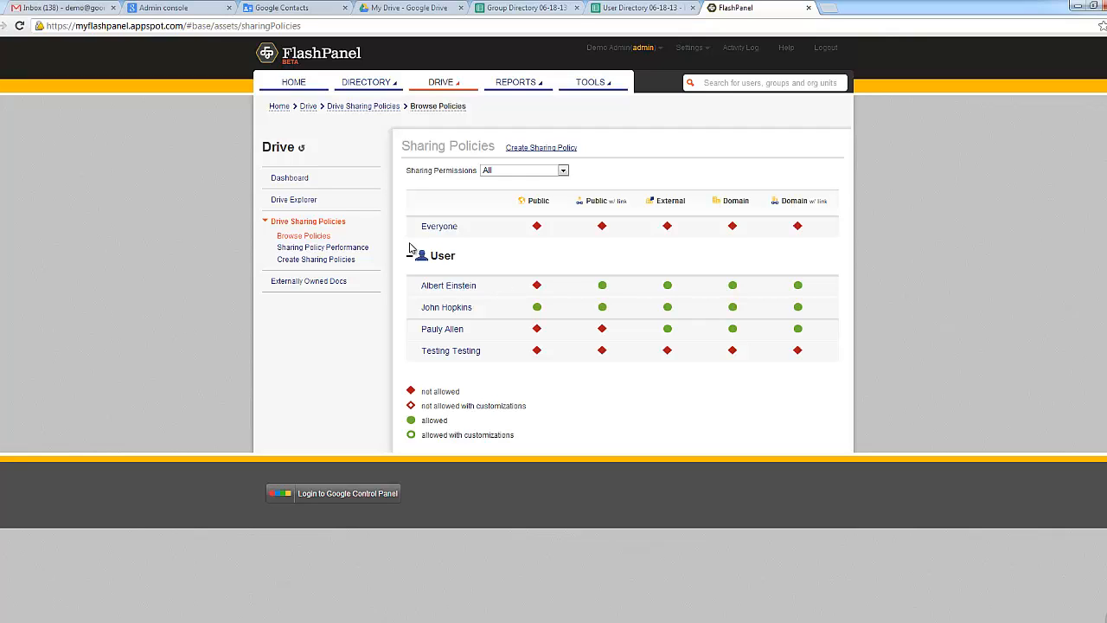
pyautogui.click(539, 149)
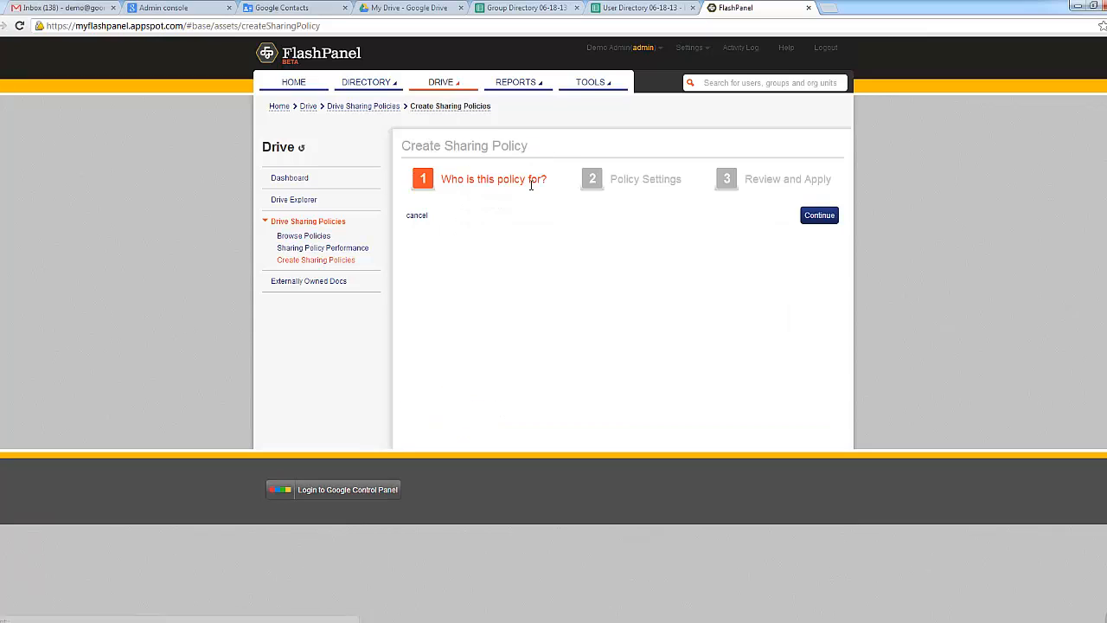
pyautogui.click(447, 269)
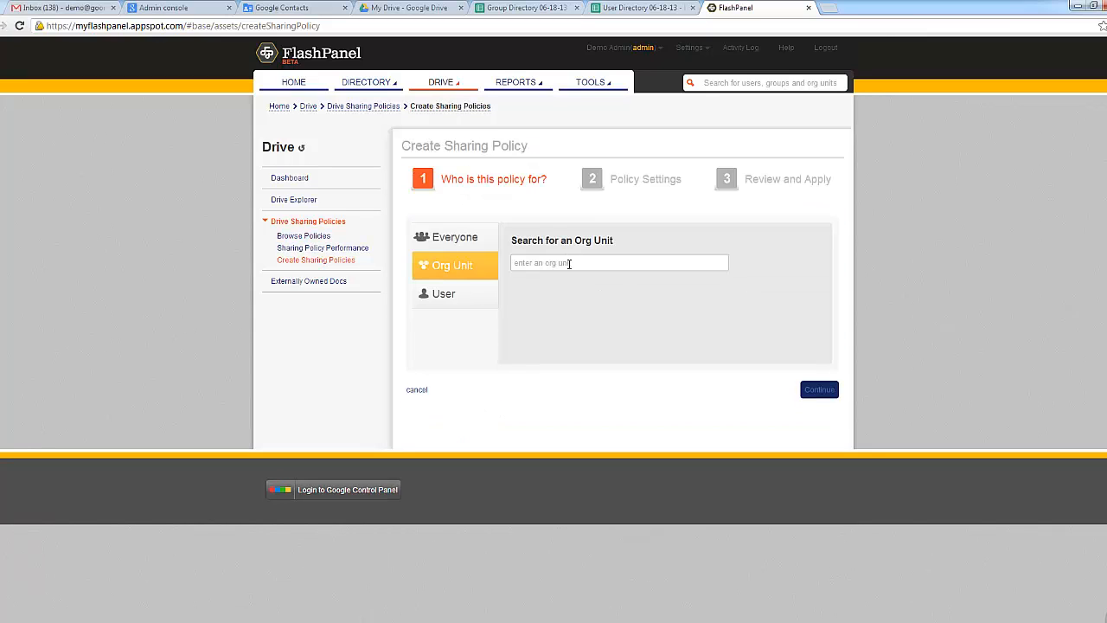
pyautogui.write('int')
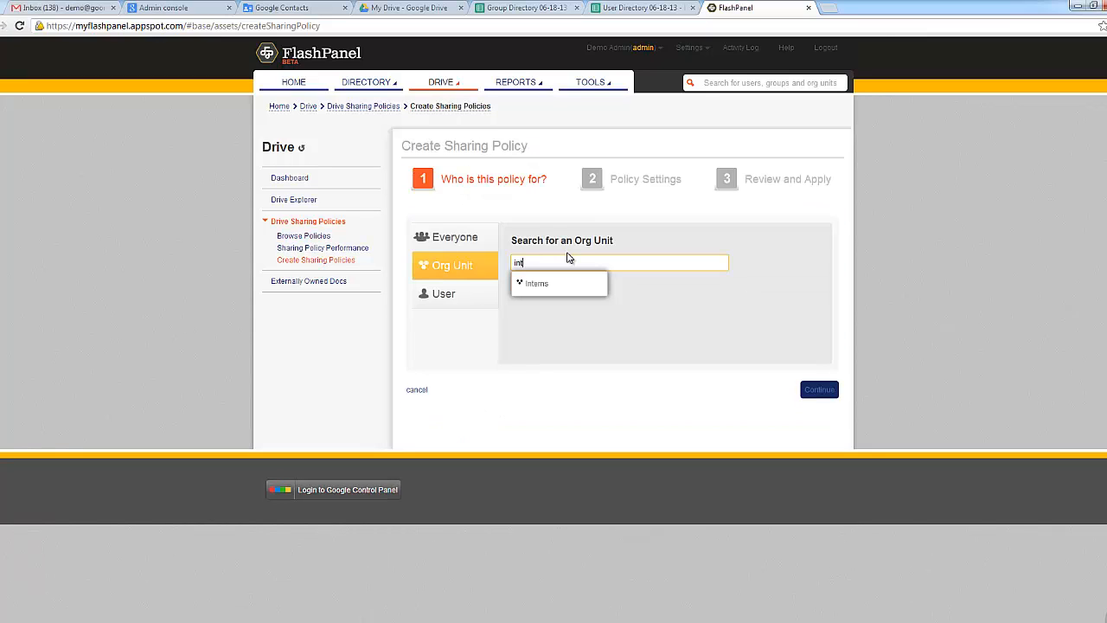
pyautogui.click(564, 282)
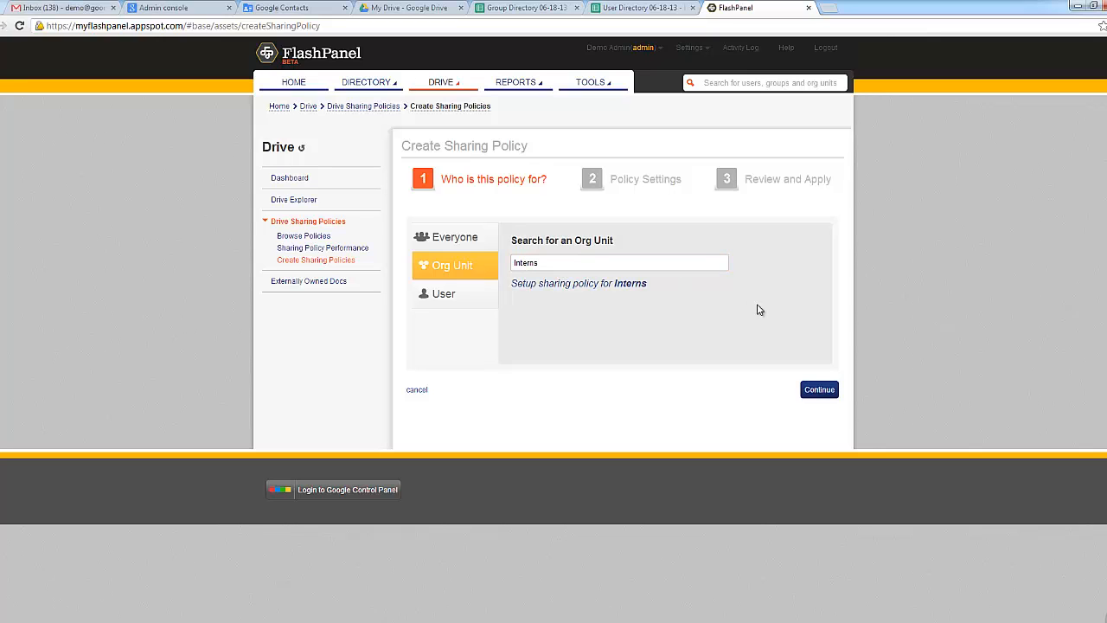
pyautogui.click(819, 390)
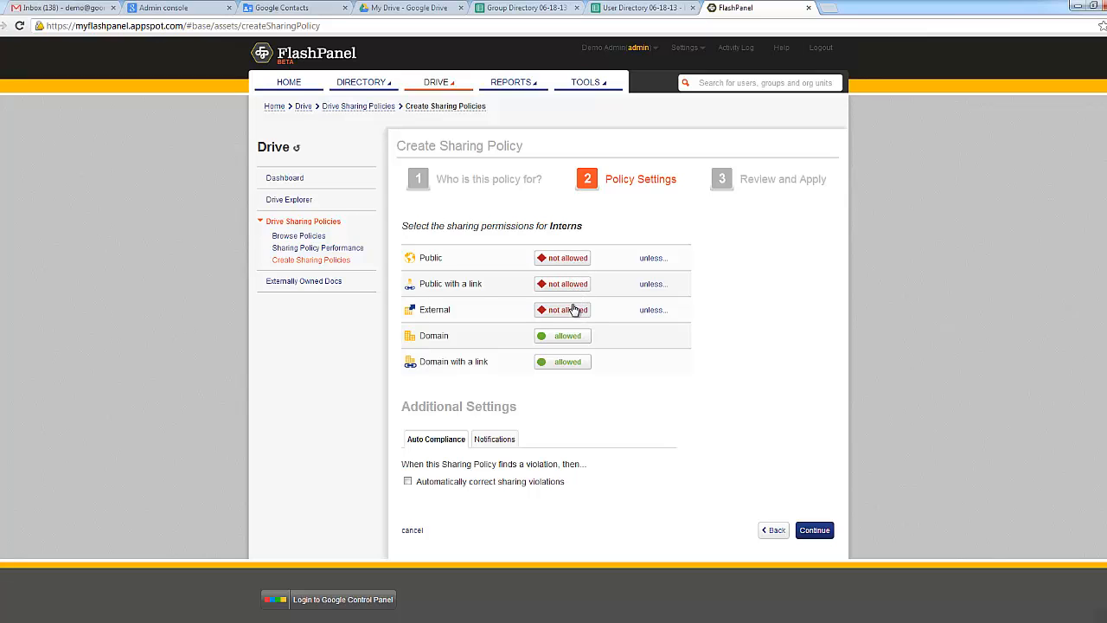
# Enter partner.com as a whitelist domain for External sharing and enable automatic correction of sharing violations.
pyautogui.click(654, 311)
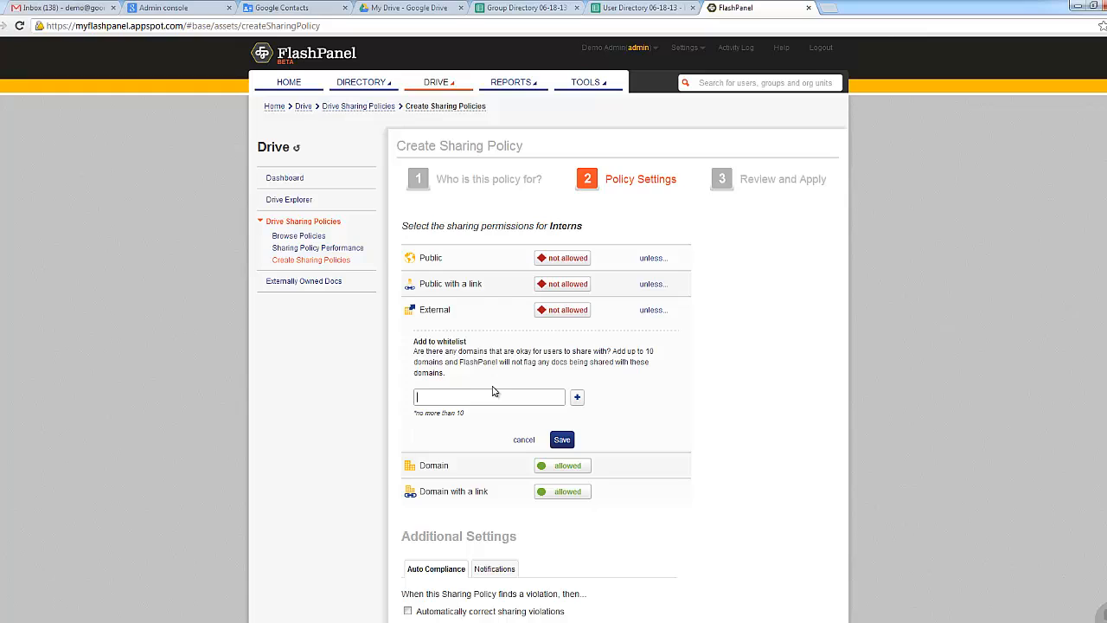
pyautogui.write('partner.com')
pyautogui.scroll(-3, 568, 361)
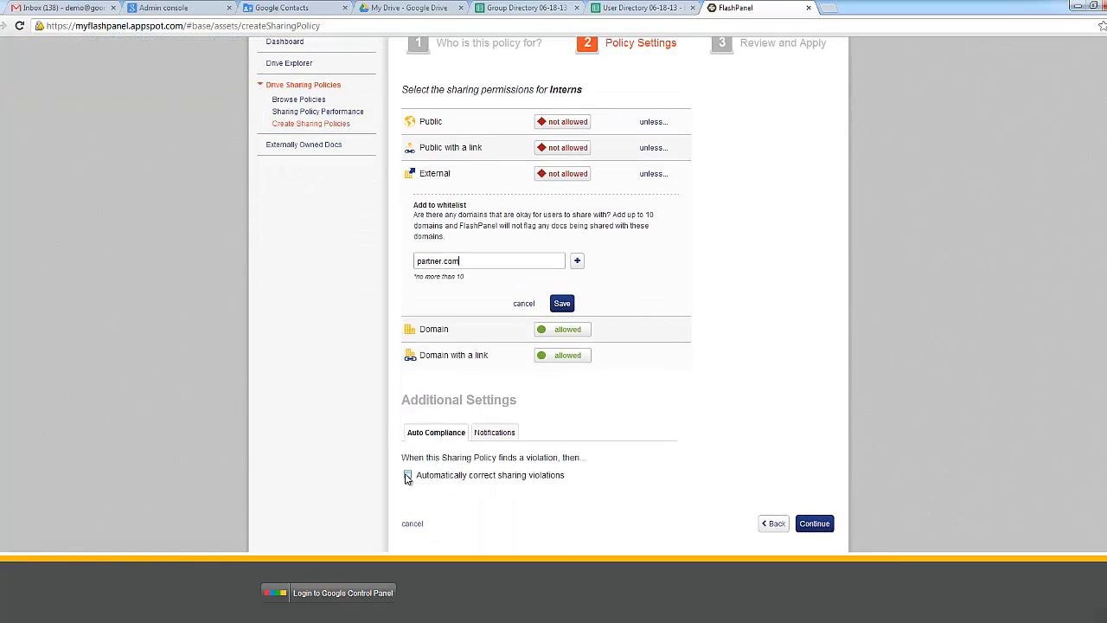
pyautogui.click(407, 475)
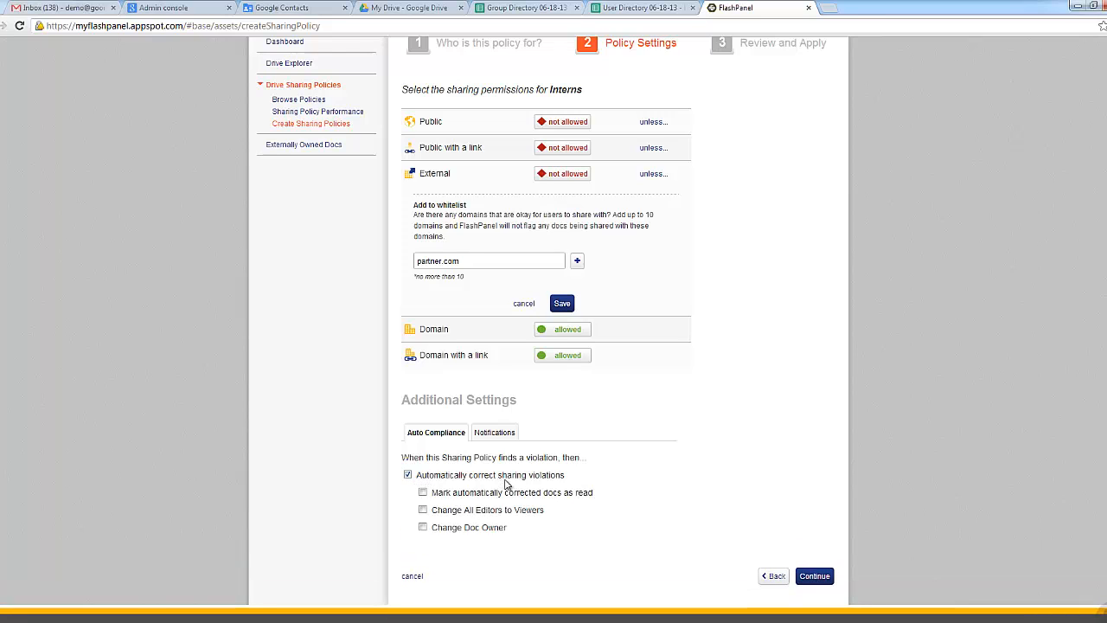
# Enable e-mailing other people about sharing violations in the policy's notifications and apply the Interns policy.
pyautogui.click(489, 442)
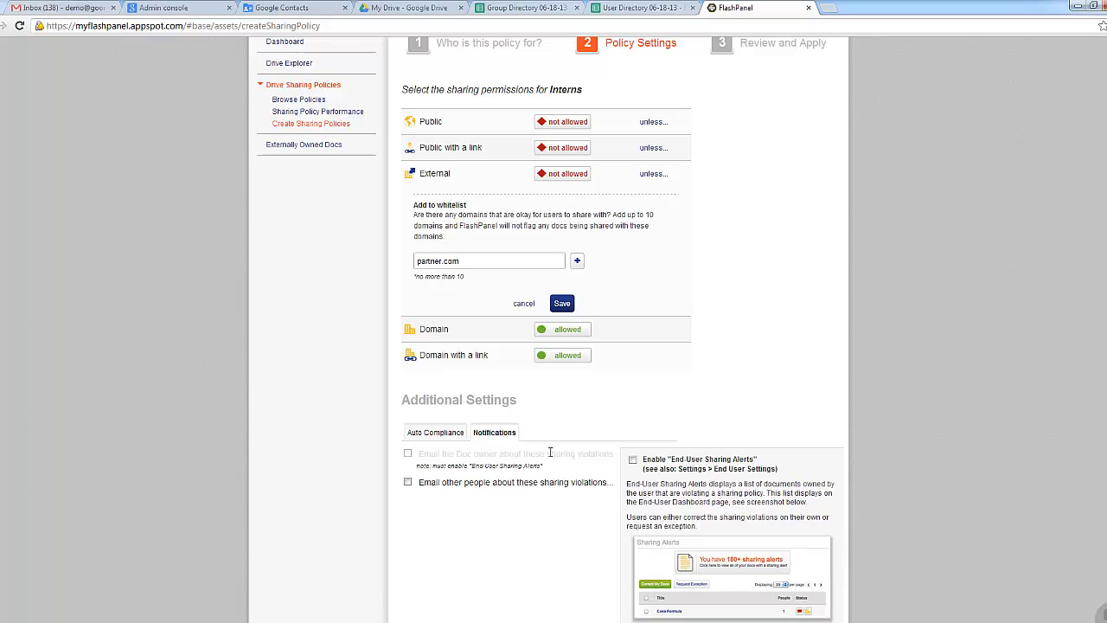
pyautogui.scroll(-1, 519, 450)
pyautogui.click(408, 393)
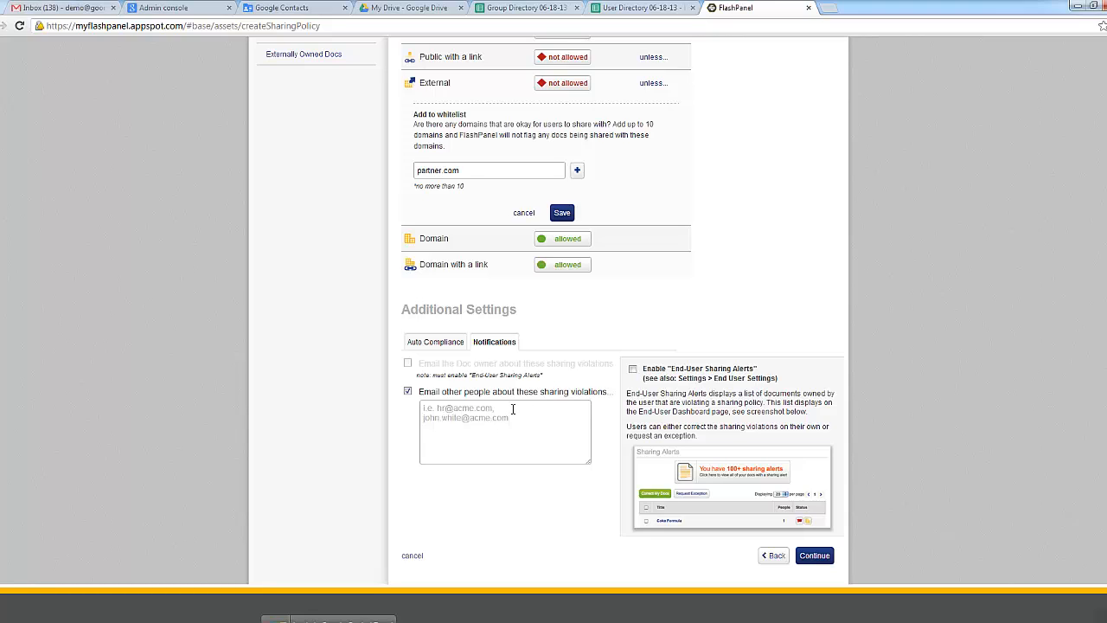
pyautogui.click(814, 555)
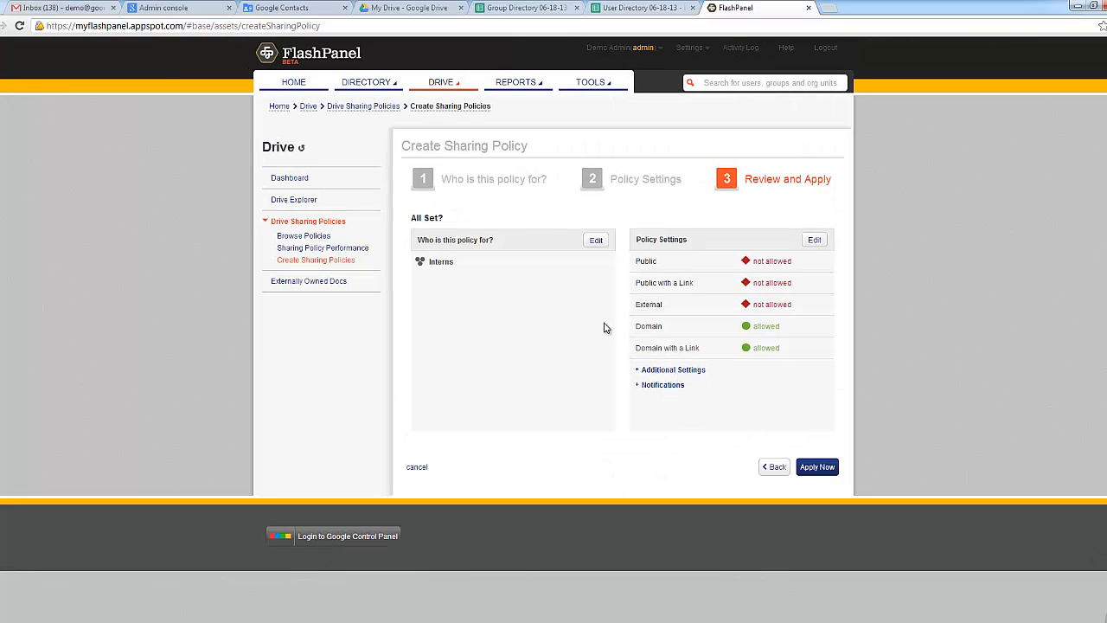
pyautogui.click(817, 467)
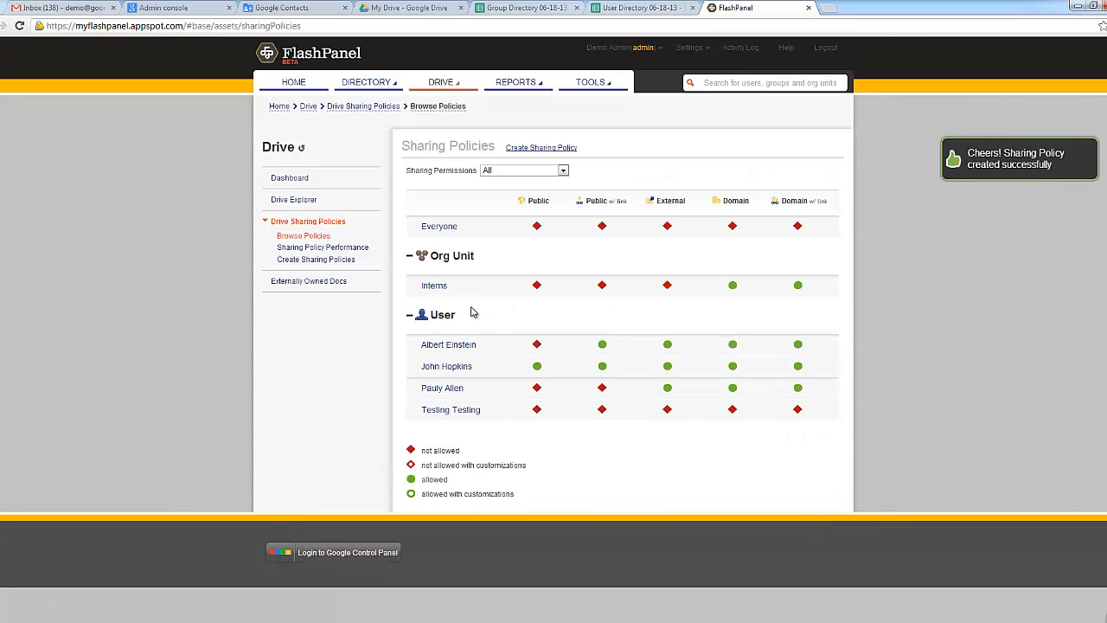
# Review the sharing policy performance figures and the list of externally owned documents.
pyautogui.click(318, 248)
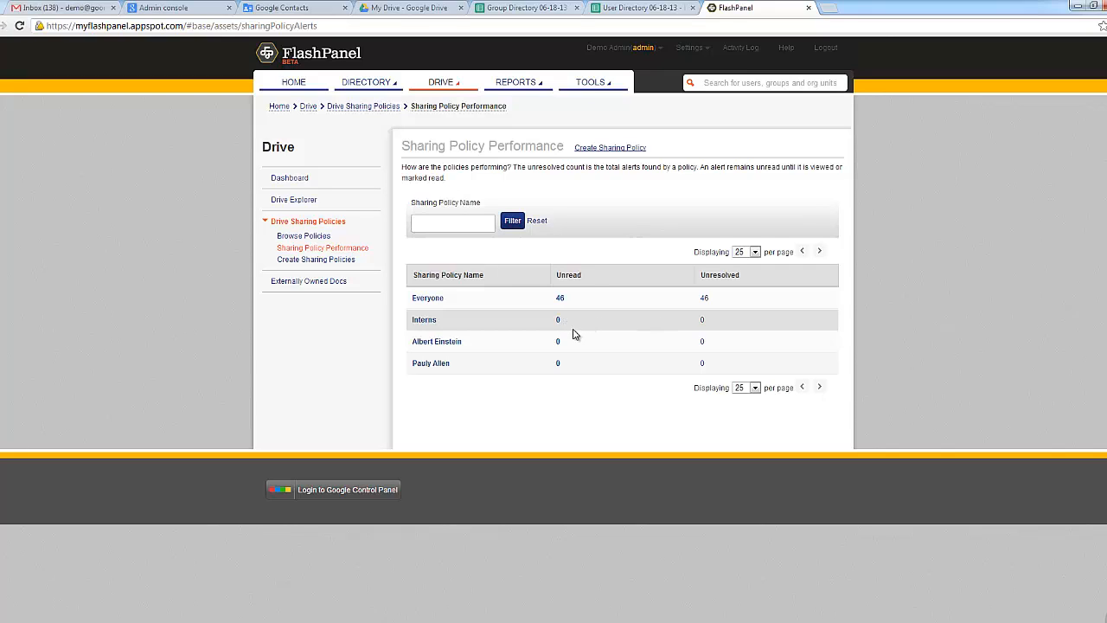
pyautogui.click(324, 291)
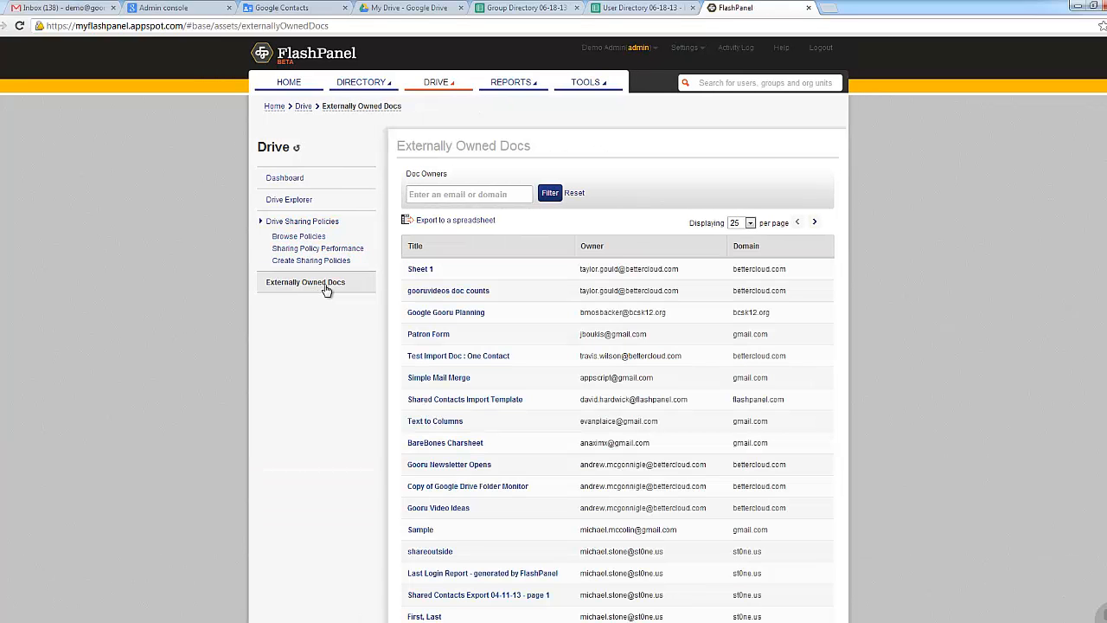
pyautogui.click(509, 194)
pyautogui.click(600, 227)
# Run the canned Email Forwarding Report, keeping the suggested spreadsheet name.
pyautogui.click(502, 83)
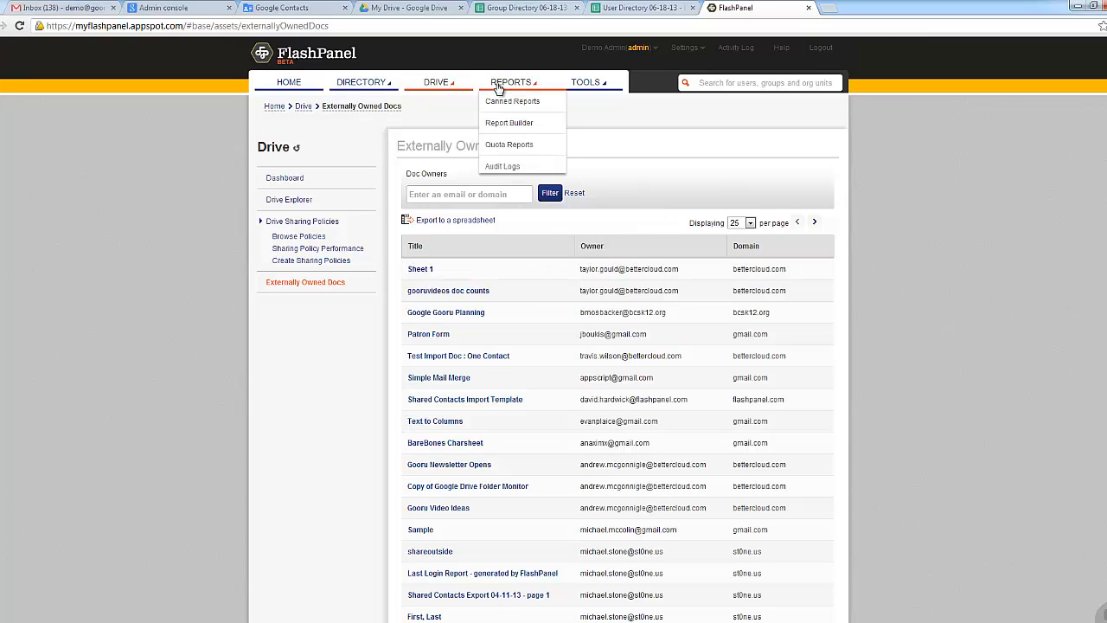
pyautogui.click(500, 85)
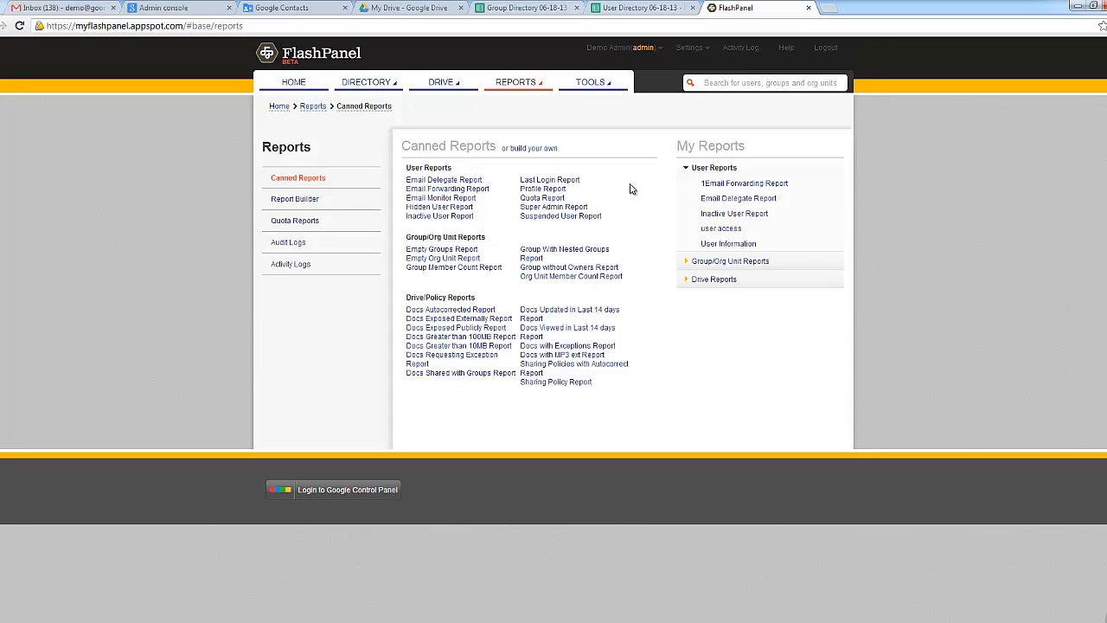
pyautogui.click(483, 190)
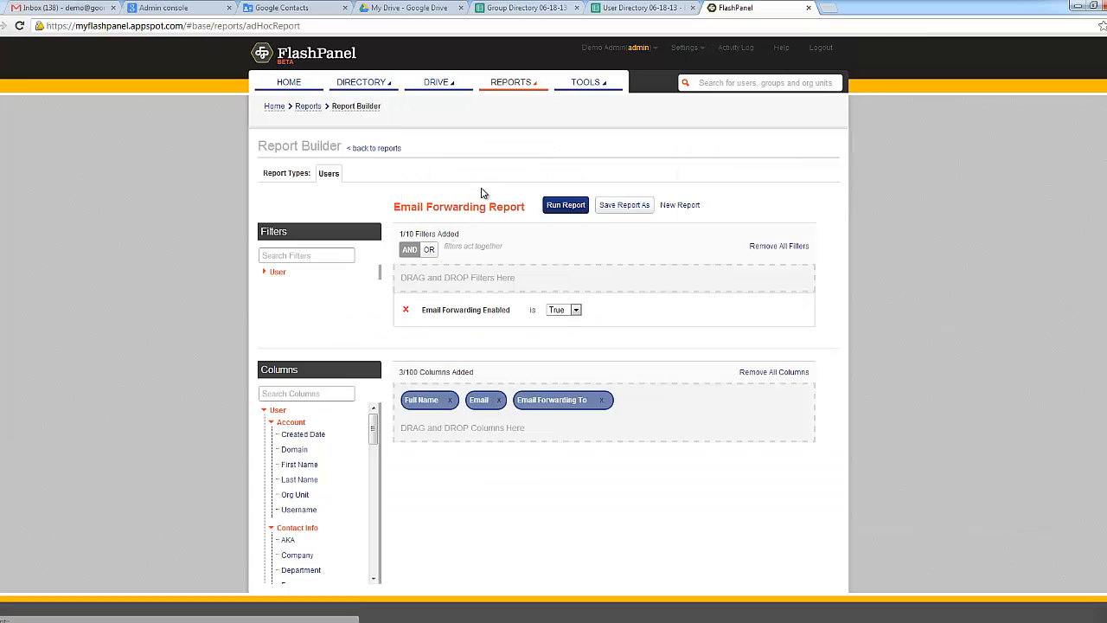
pyautogui.click(568, 214)
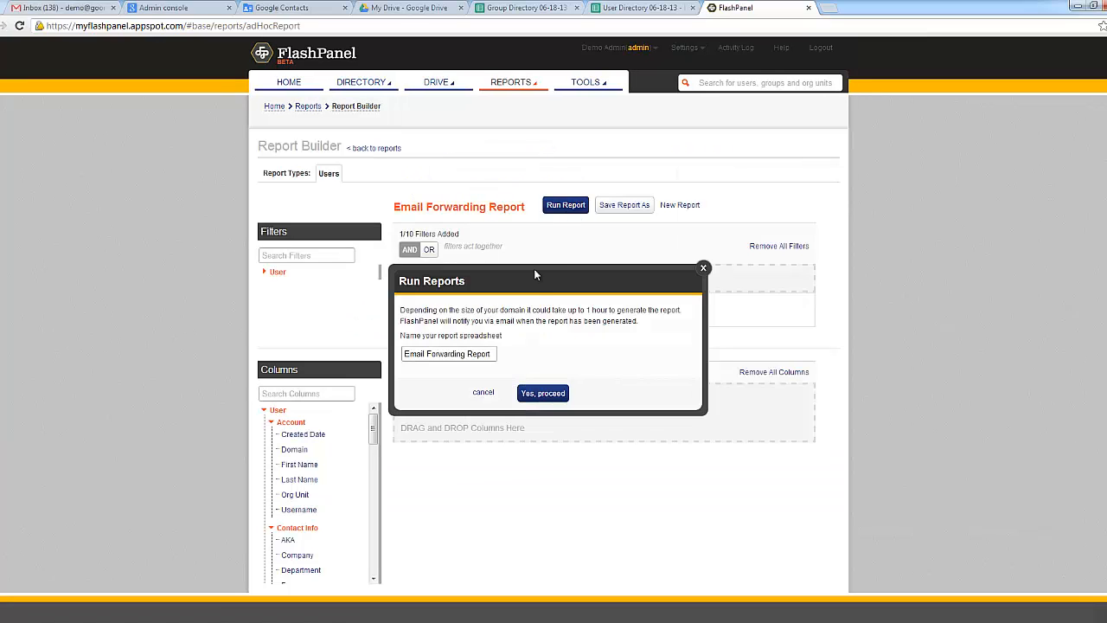
pyautogui.click(561, 396)
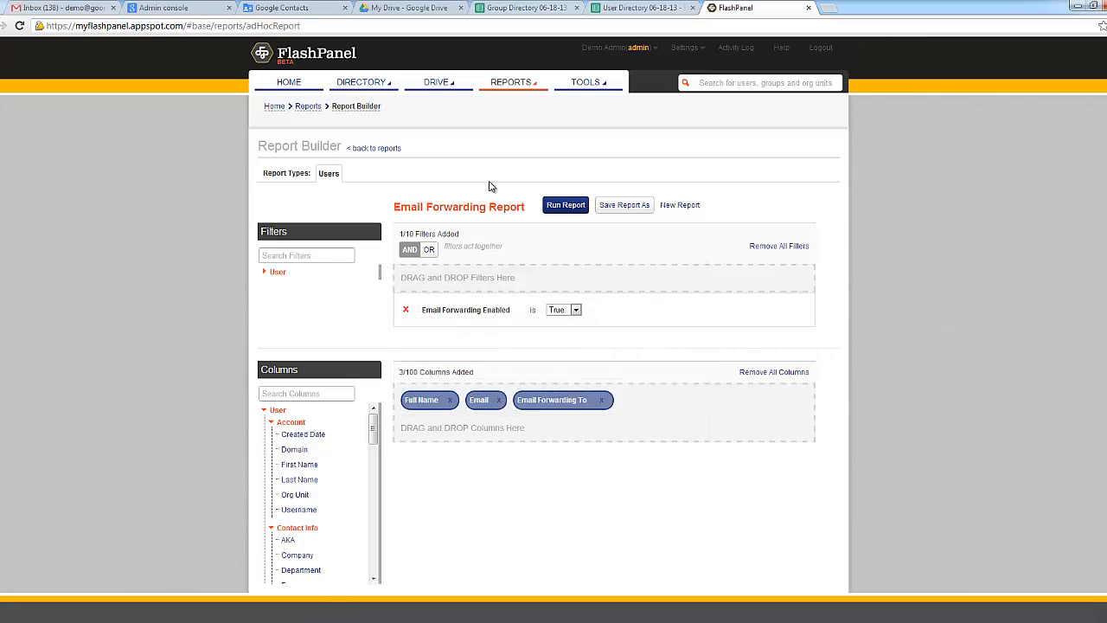
# Return to the canned reports and close the User Directory and Group Directory spreadsheets.
pyautogui.click(394, 152)
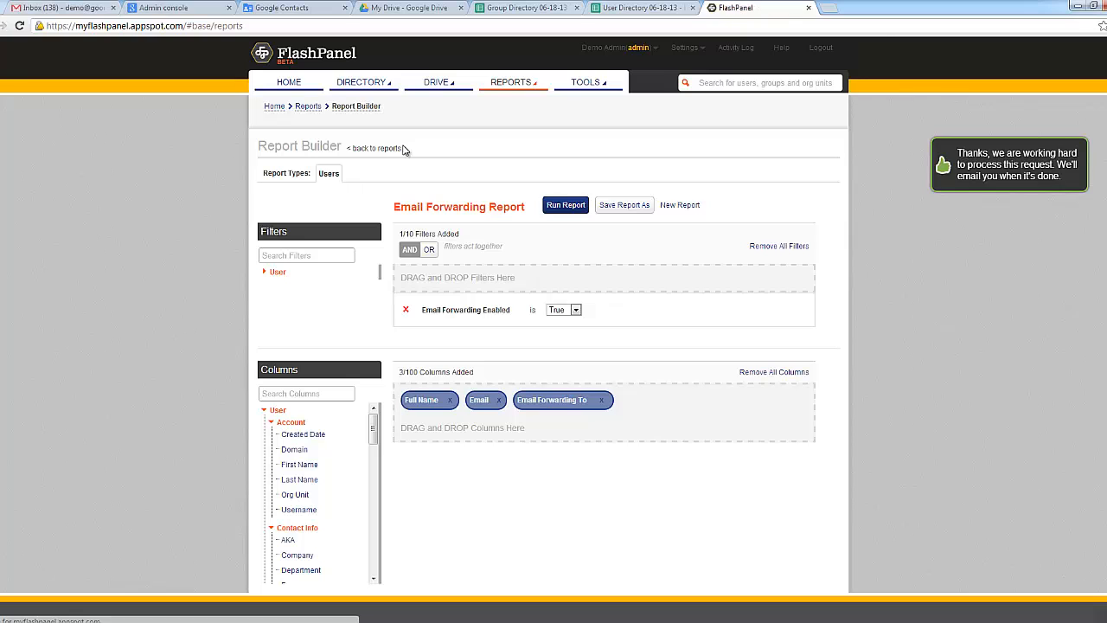
pyautogui.click(693, 9)
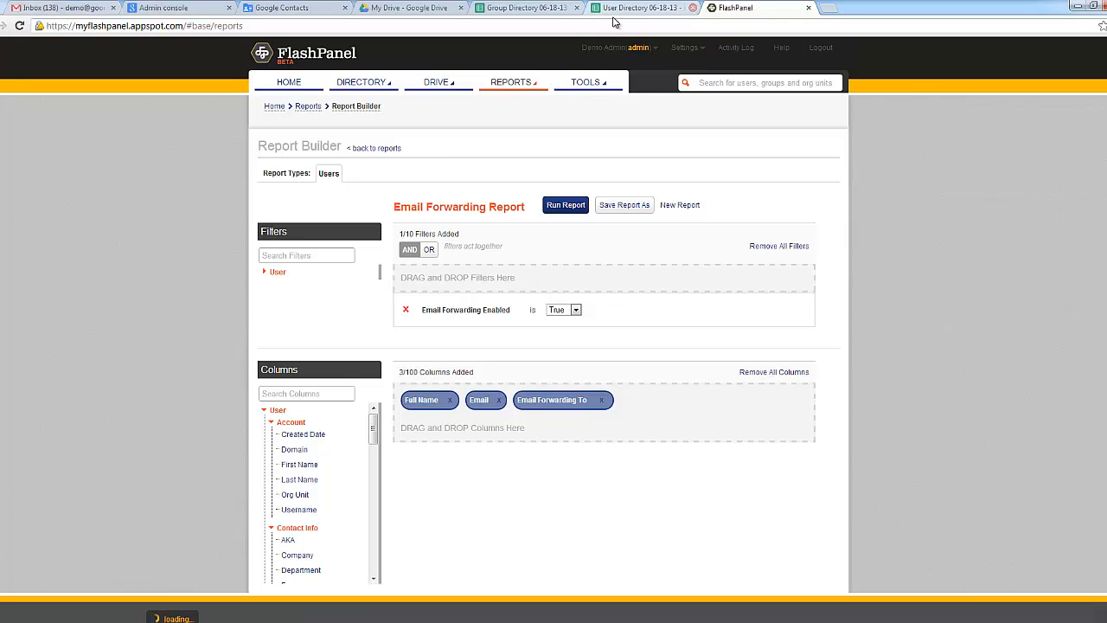
pyautogui.click(578, 10)
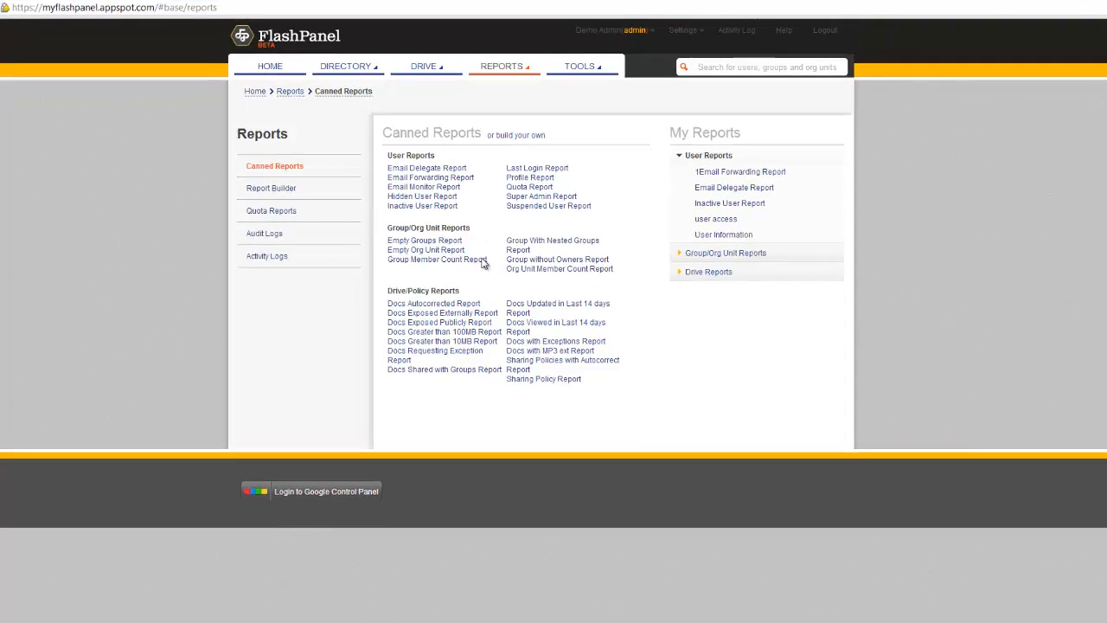
# Start a custom Drive report in the Report Builder with the columns Collaborators, Last Updated and Asset Id.
pyautogui.click(87, 92)
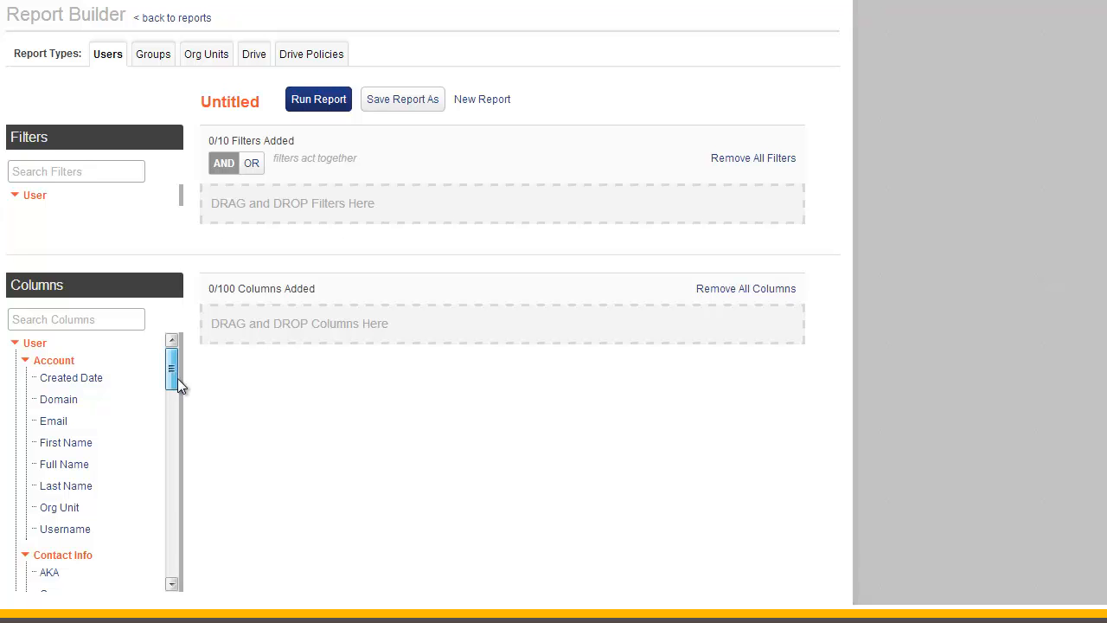
pyautogui.moveTo(177, 377); pyautogui.dragTo(176, 338)
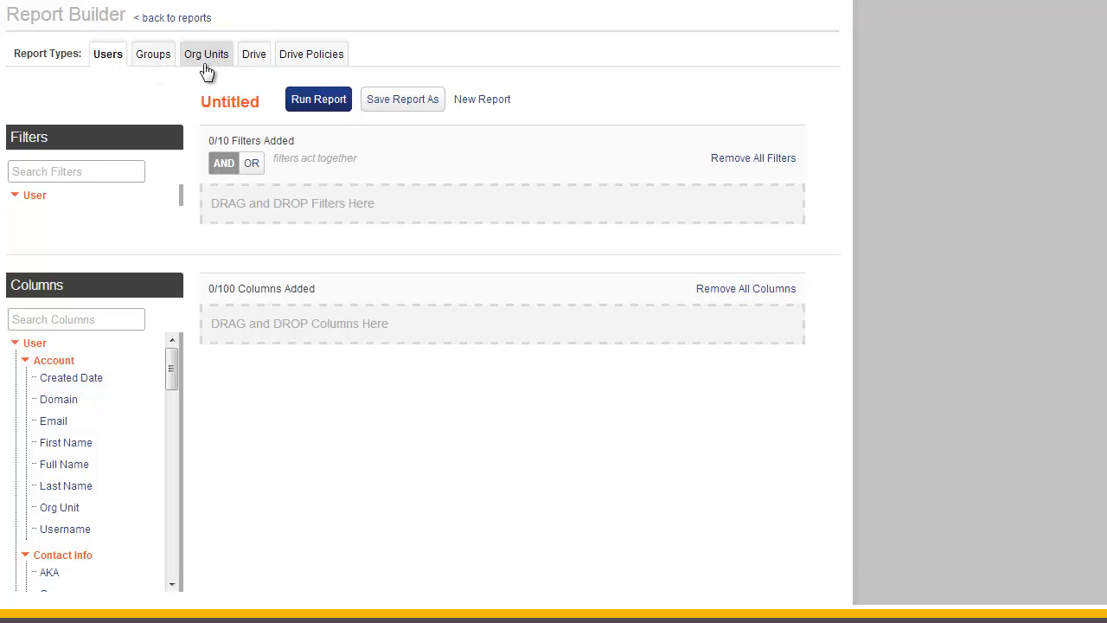
pyautogui.click(258, 57)
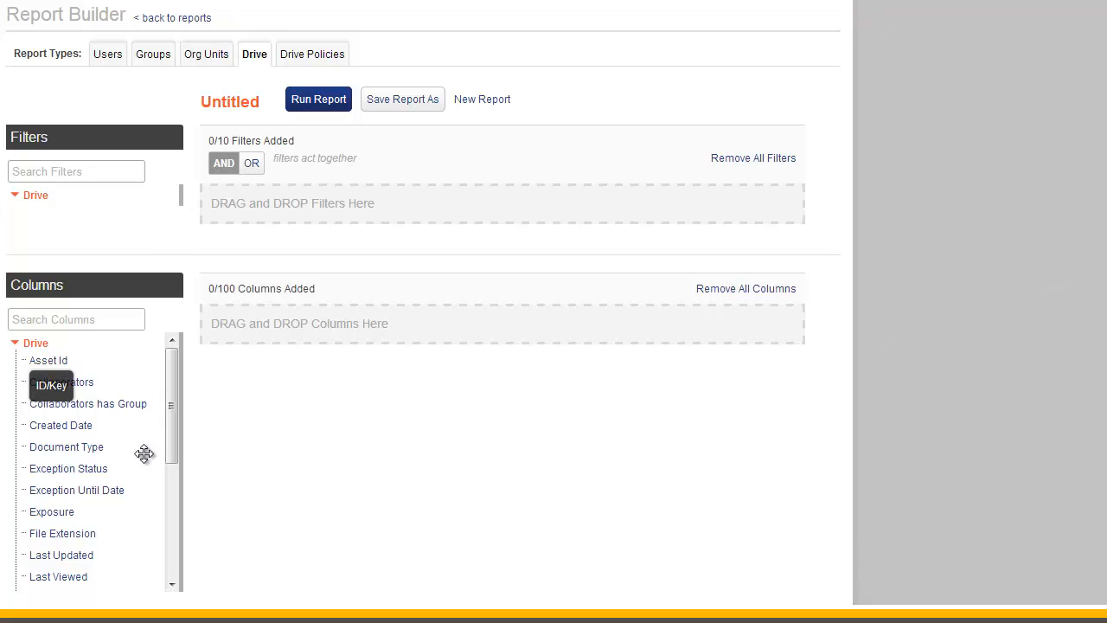
pyautogui.moveTo(72, 384); pyautogui.dragTo(261, 349)
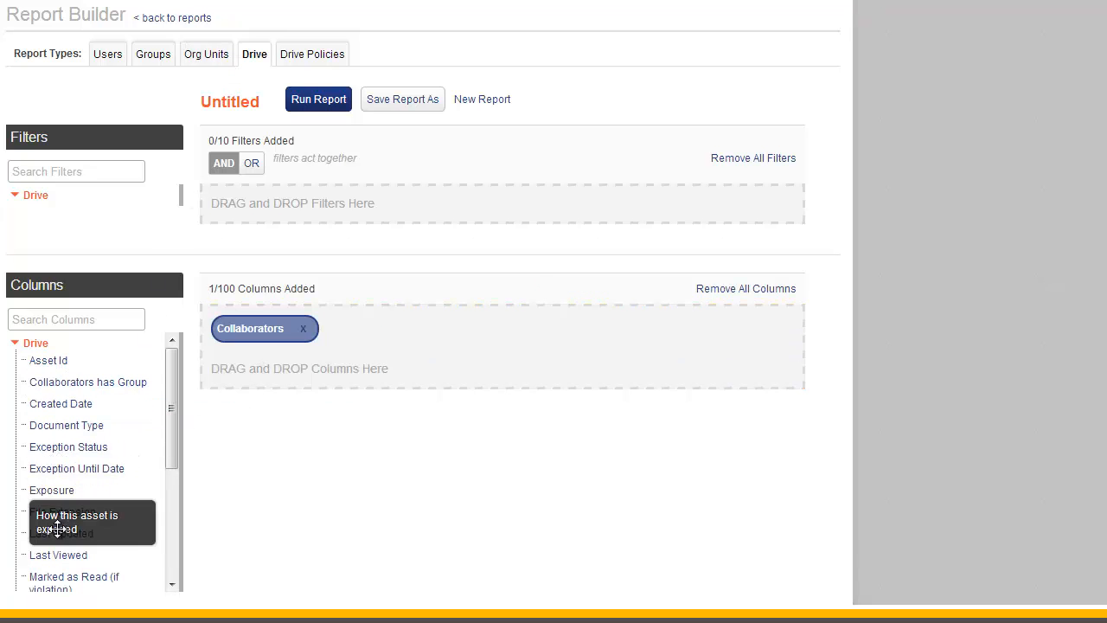
pyautogui.moveTo(54, 533); pyautogui.dragTo(352, 360)
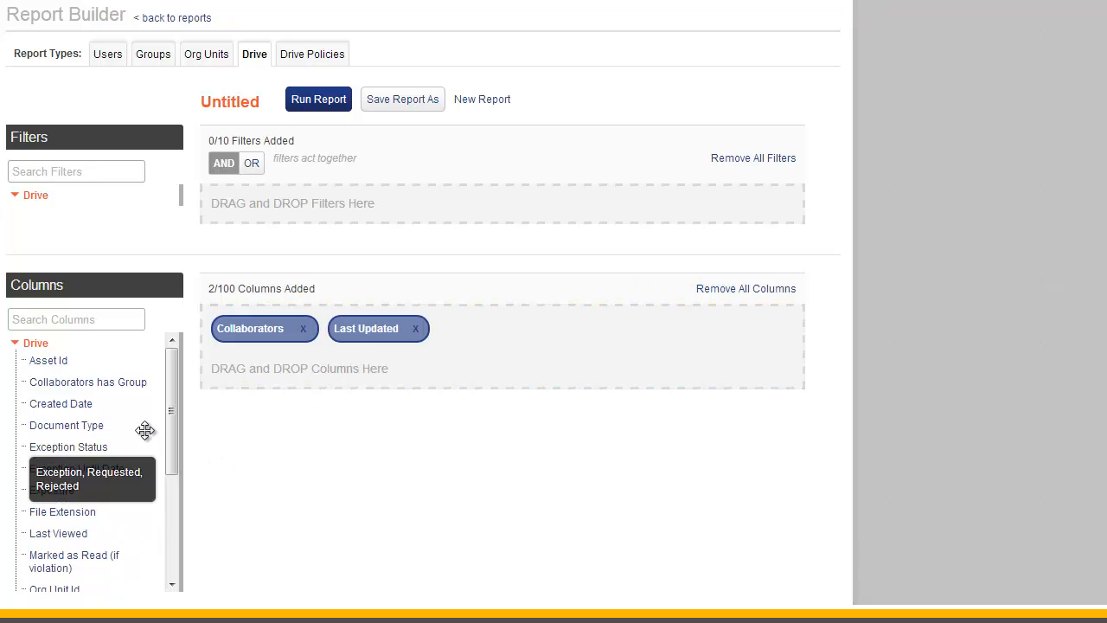
pyautogui.moveTo(110, 357); pyautogui.dragTo(497, 338)
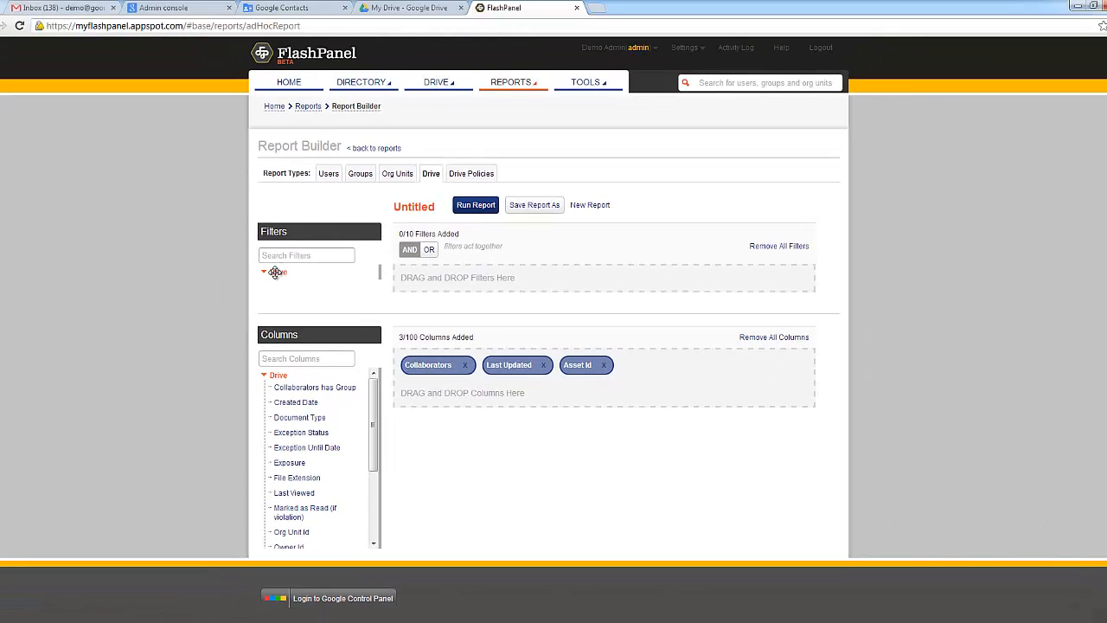
# Expand the Drive filter category and examine the filters available for the custom report.
pyautogui.click(275, 273)
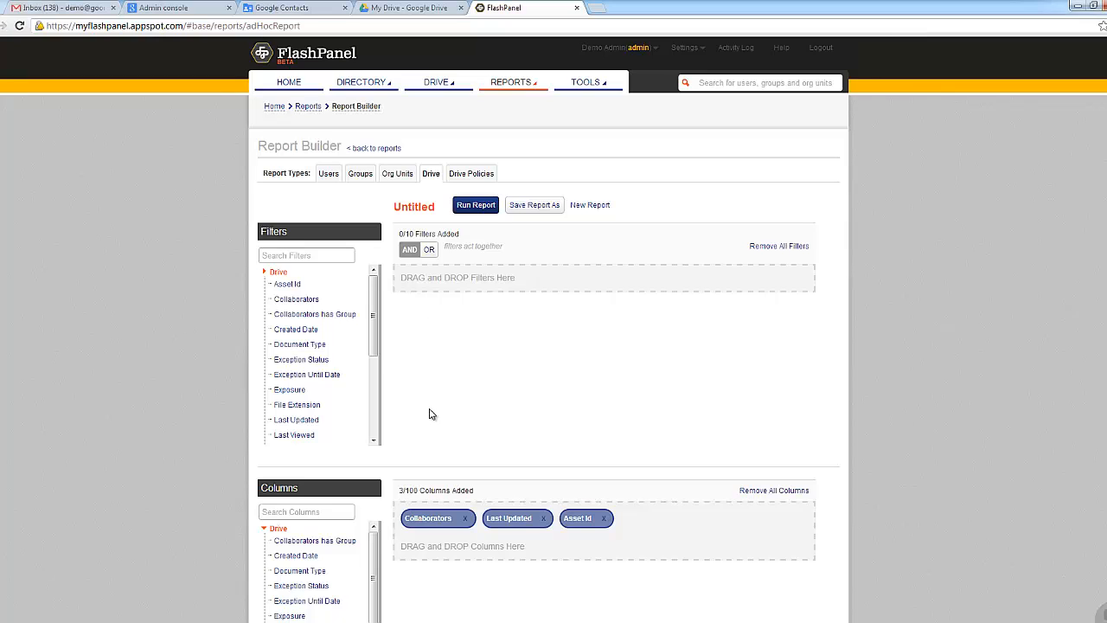
pyautogui.scroll(-1, 433, 415)
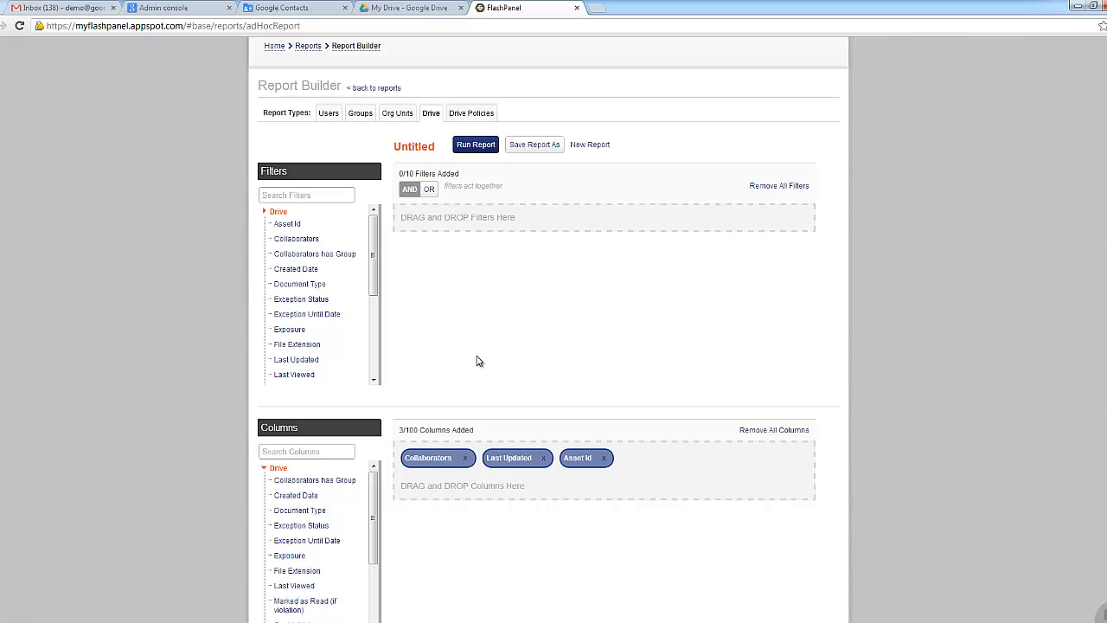
pyautogui.scroll(2, 478, 360)
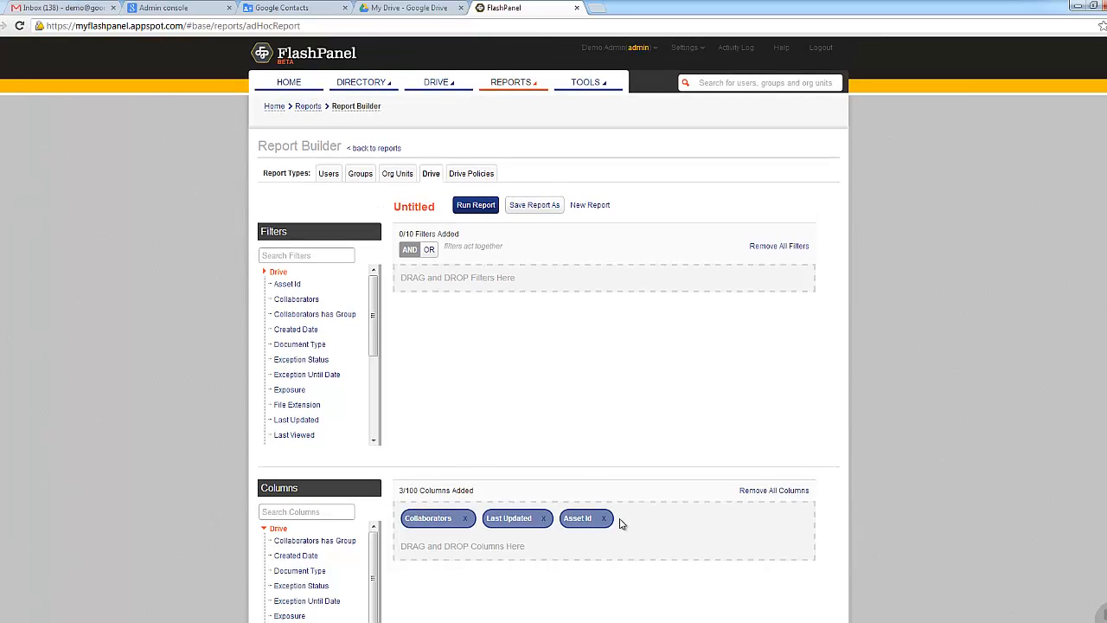
# Leave the Report Builder without running the custom Drive report and return to the canned and saved reports overview.
pyautogui.click(545, 213)
pyautogui.click(703, 292)
pyautogui.moveTo(309, 113)
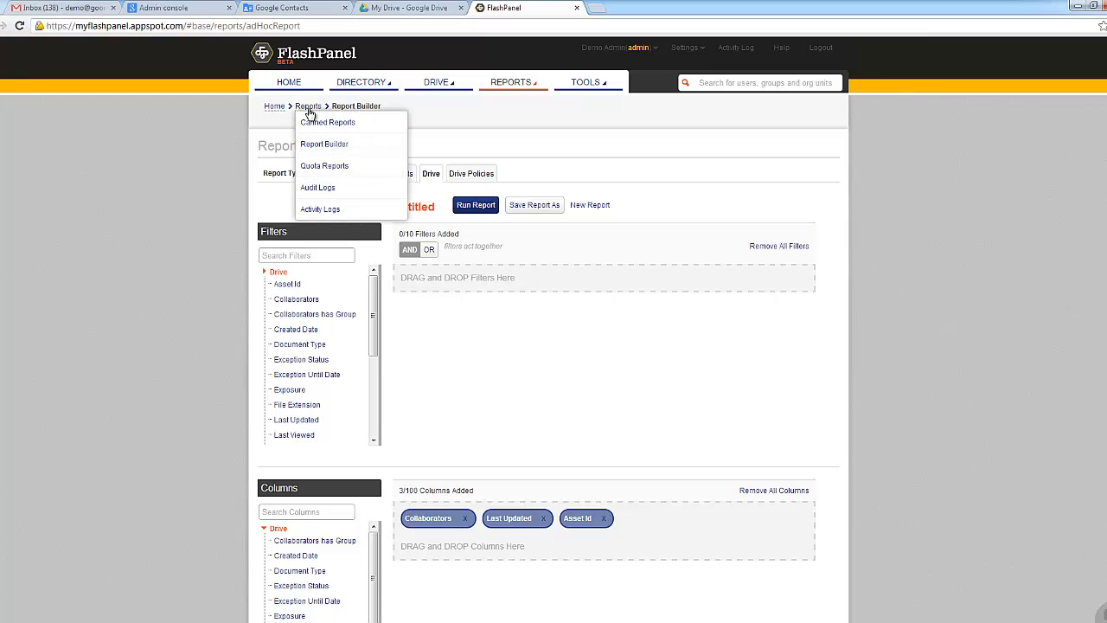
pyautogui.click(371, 123)
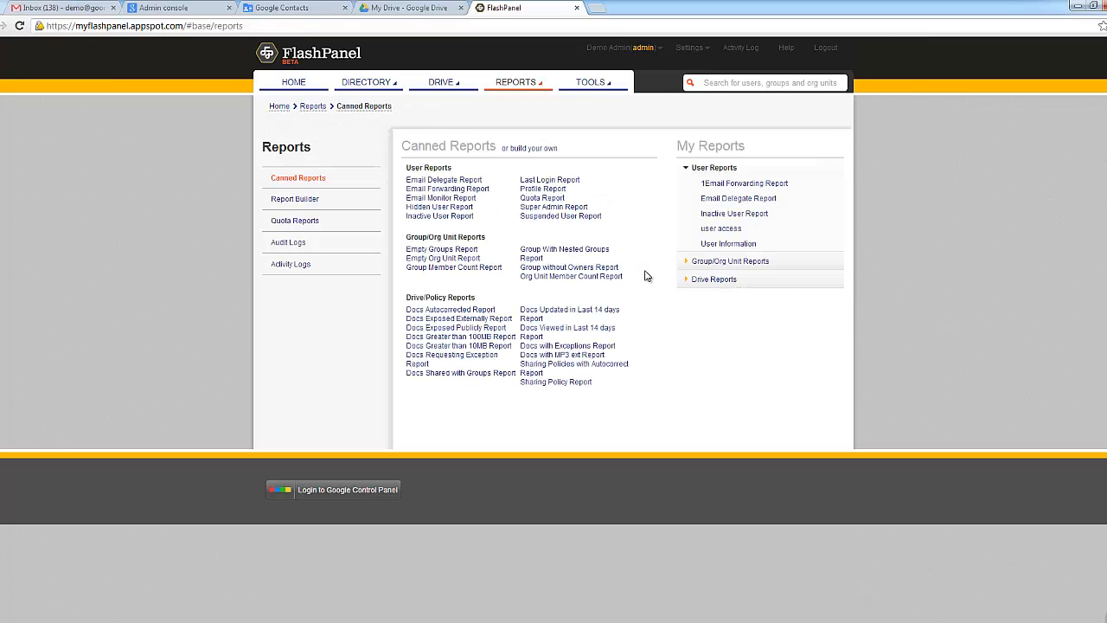
# View the Drive quota usage report and examine which data types its chart can show.
pyautogui.click(309, 227)
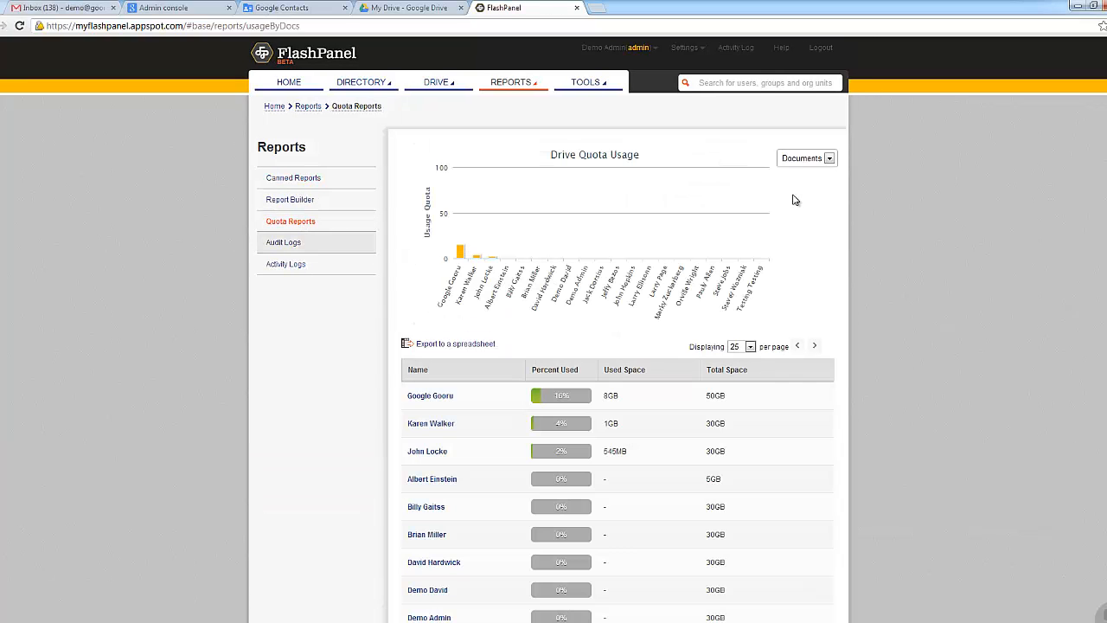
pyautogui.click(830, 159)
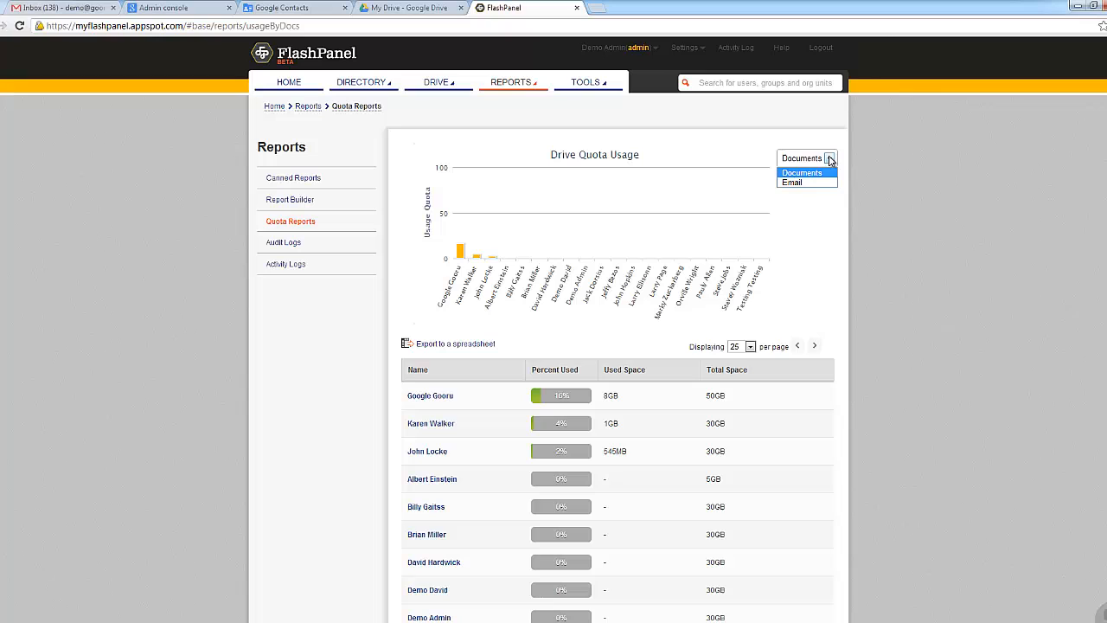
pyautogui.click(831, 240)
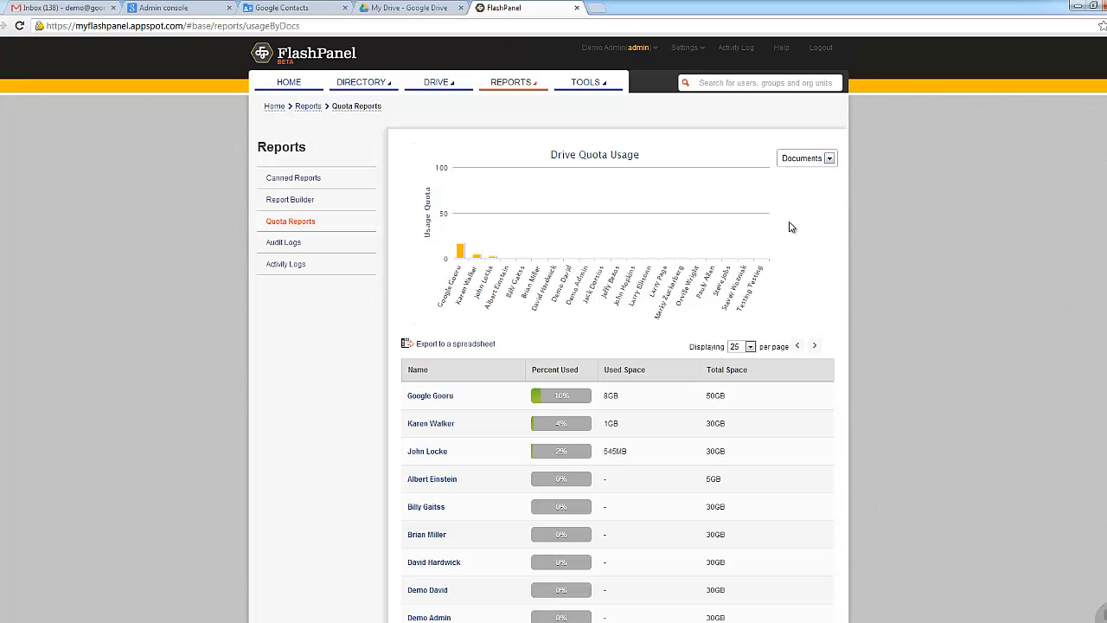
# View the activity logs and the audit logs, and examine the sections available for filtering the audit log.
pyautogui.click(278, 266)
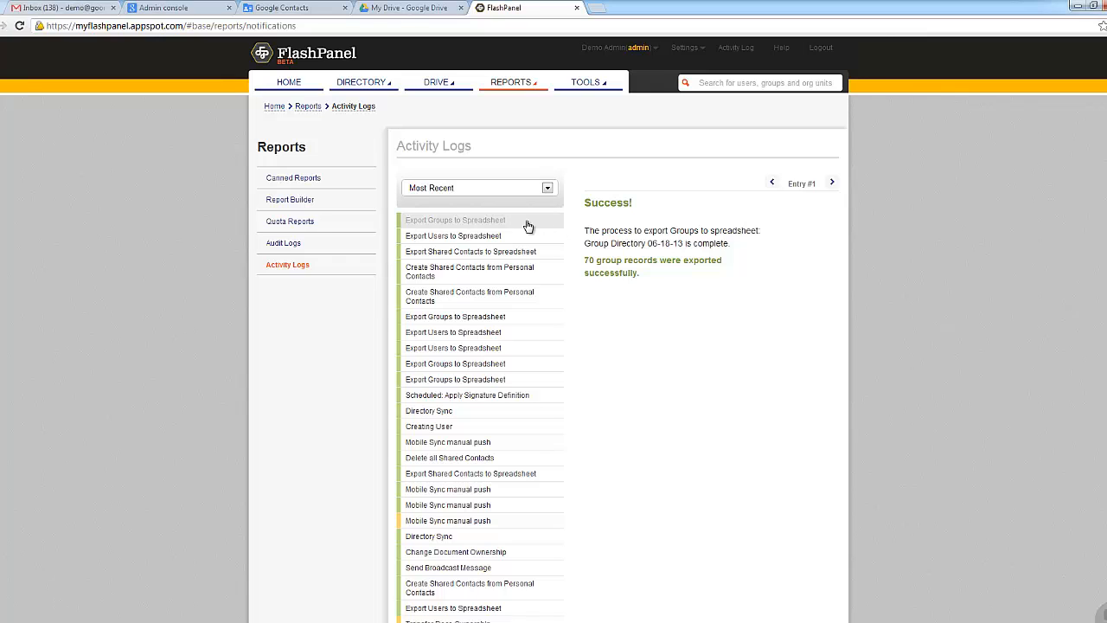
pyautogui.click(286, 245)
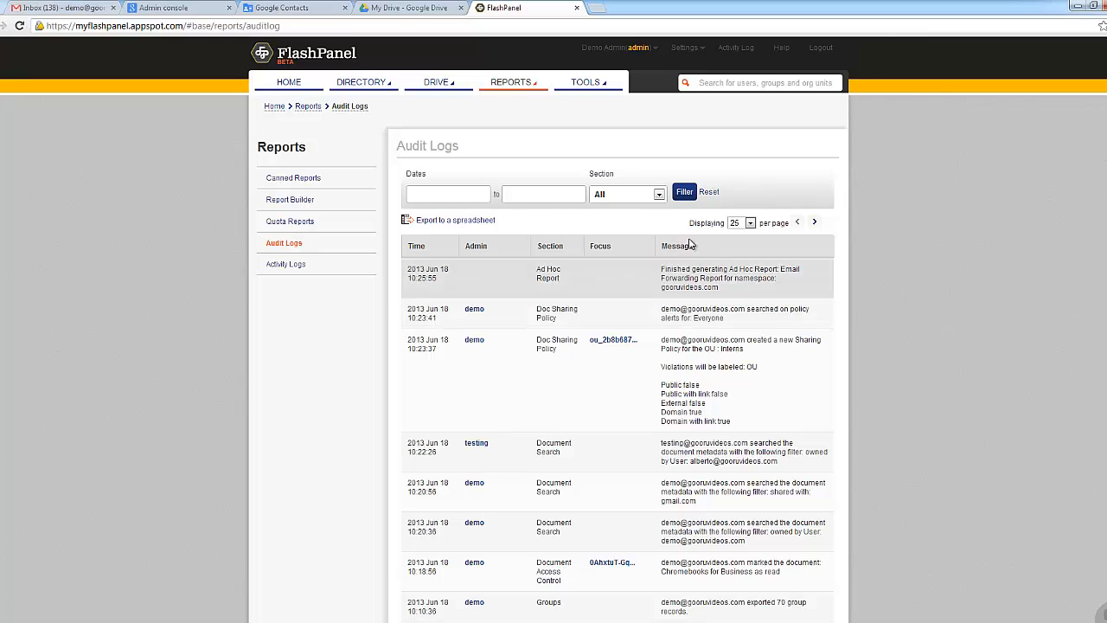
pyautogui.click(658, 197)
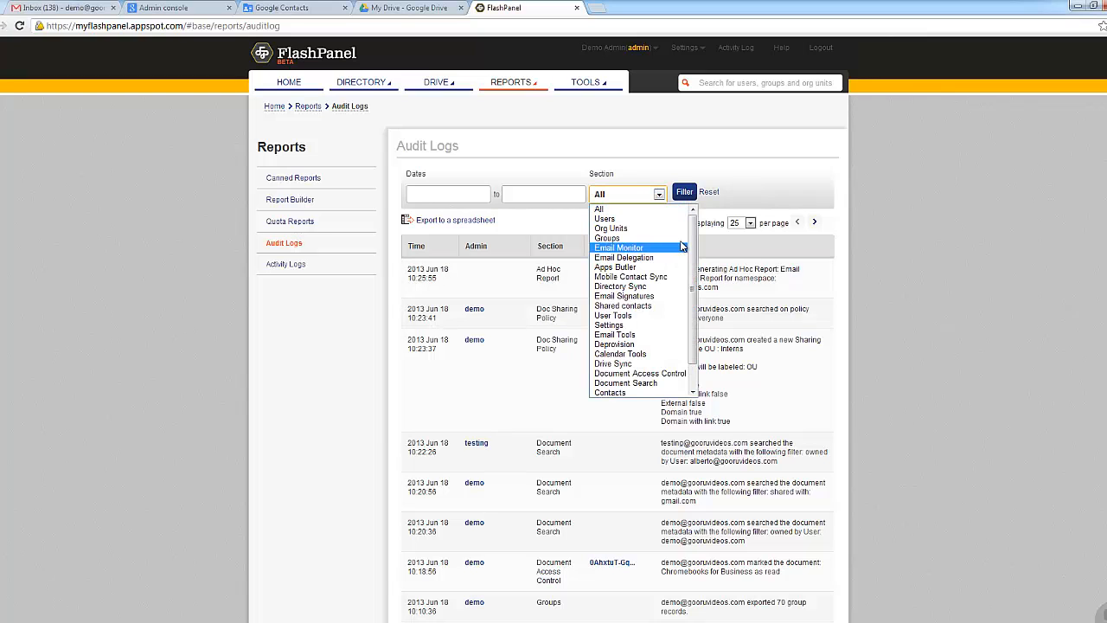
pyautogui.scroll(-1, 691, 257)
pyautogui.scroll(1, 701, 264)
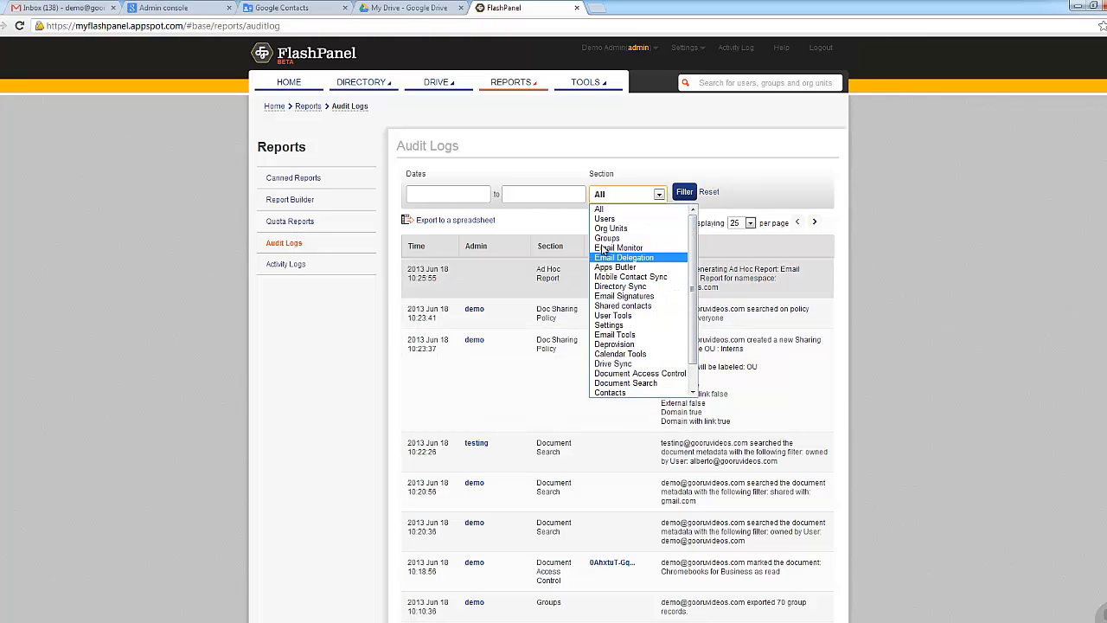
pyautogui.click(549, 225)
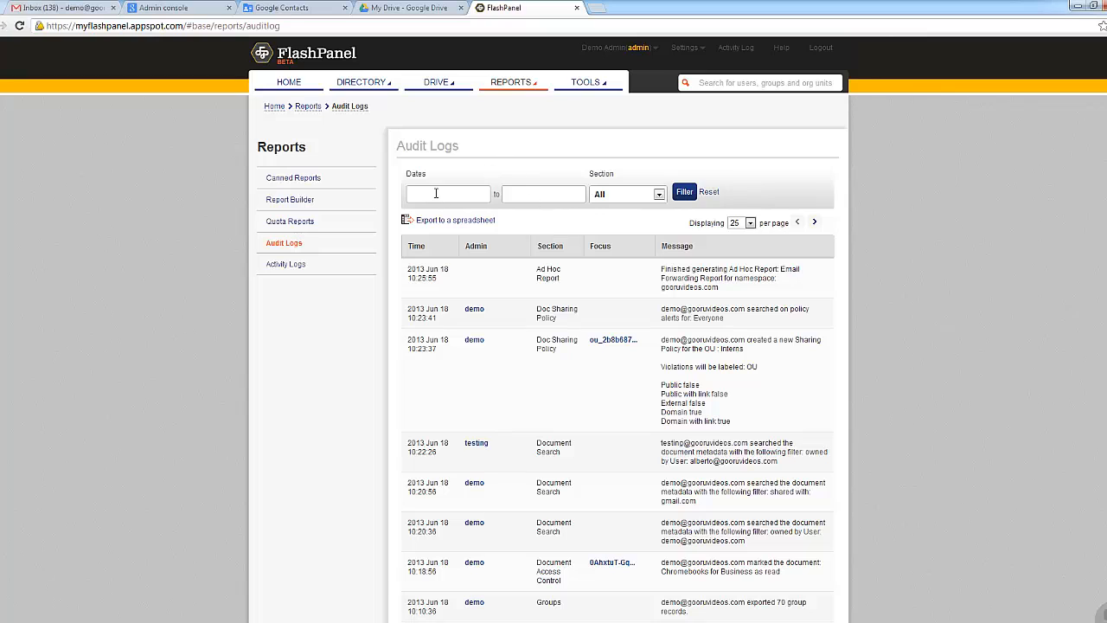
# Start creating a new email signature from the Signatures tool.
pyautogui.click(509, 84)
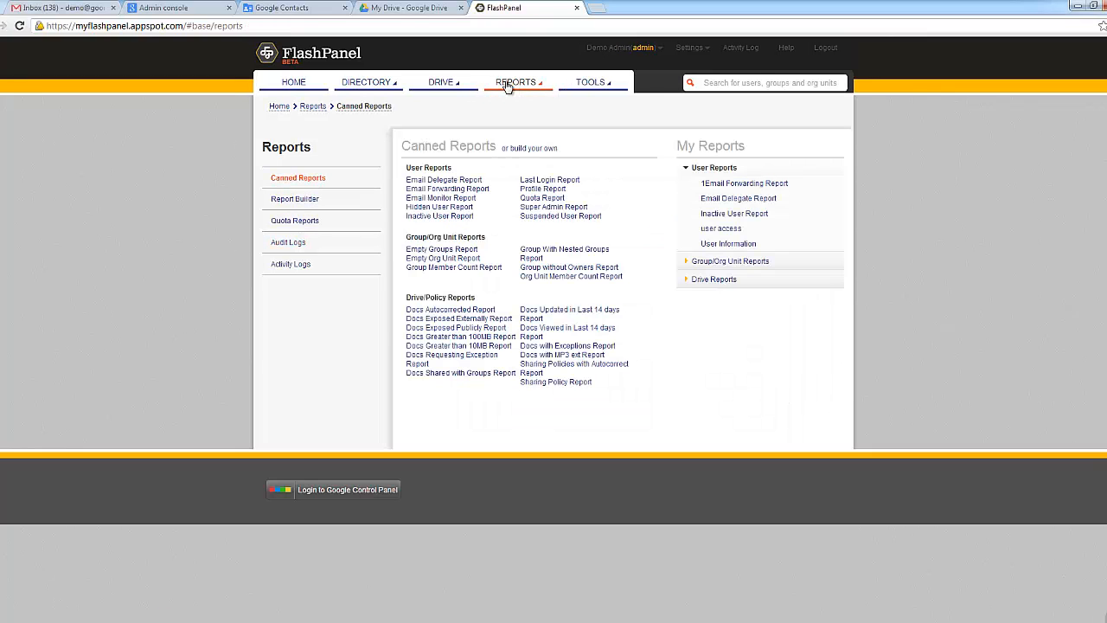
pyautogui.click(588, 84)
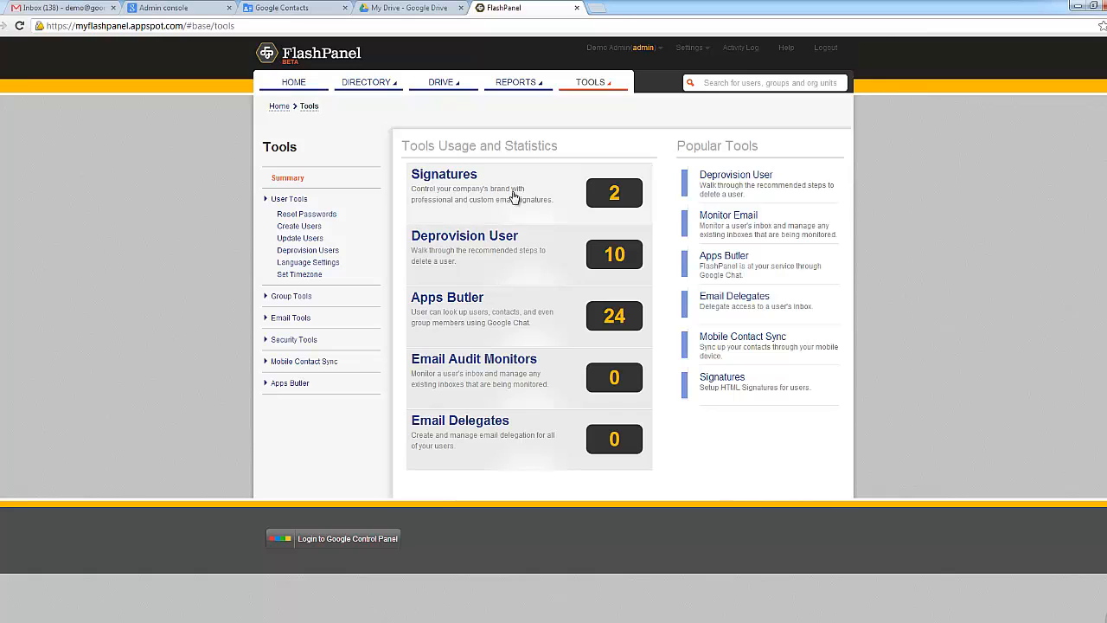
pyautogui.click(459, 176)
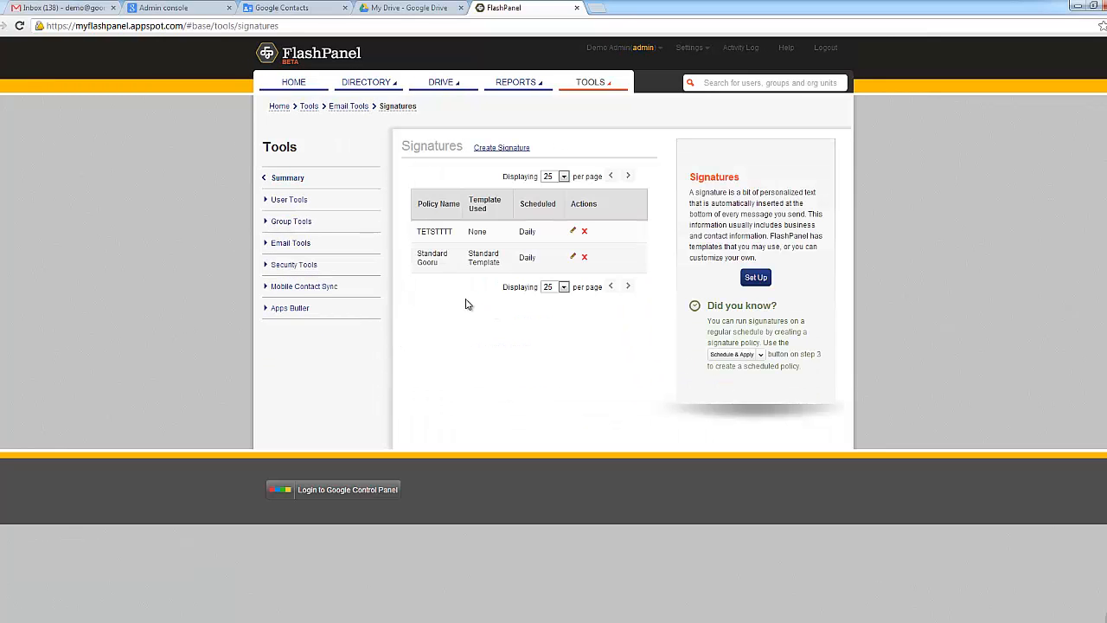
pyautogui.click(491, 149)
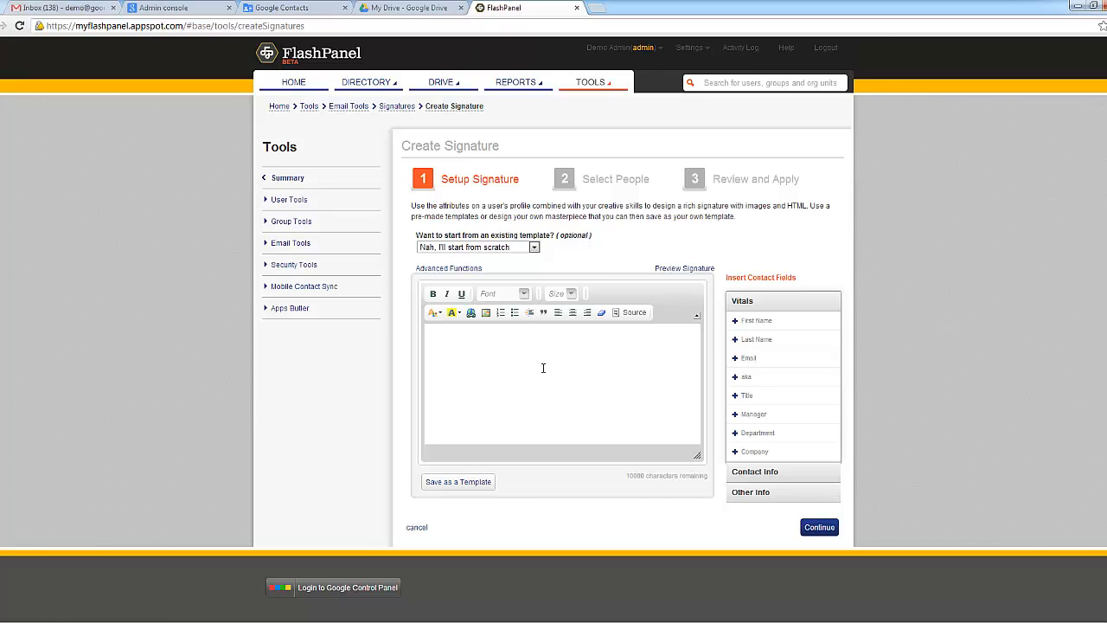
# Insert the First Name and Last Name fields into the signature, with the Work Phone field on a new line below.
pyautogui.click(521, 346)
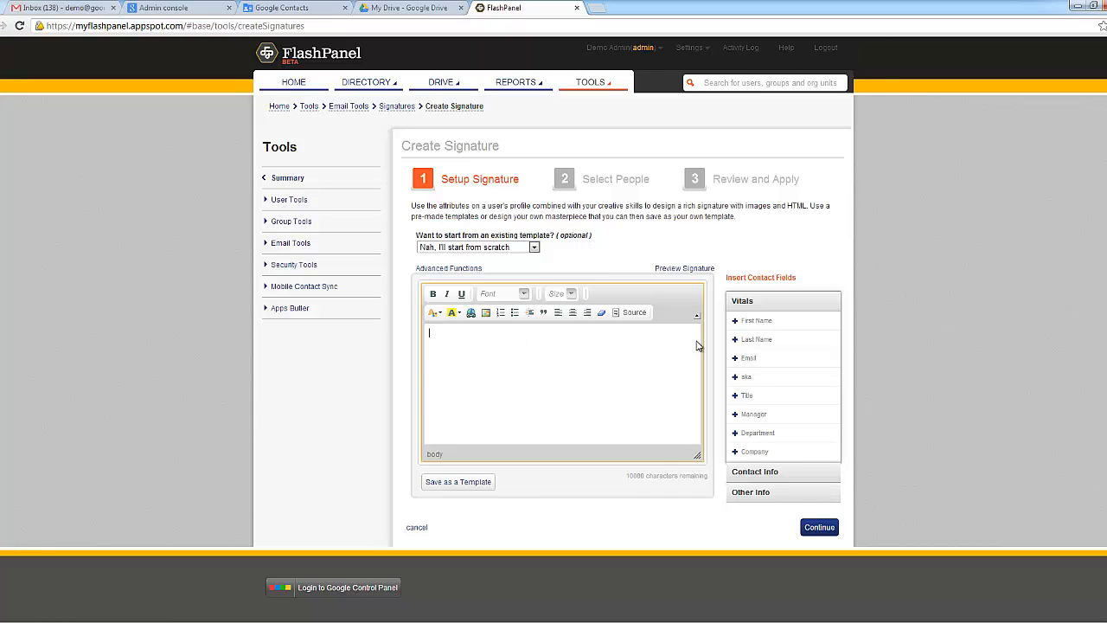
pyautogui.click(760, 322)
pyautogui.click(758, 340)
pyautogui.click(776, 474)
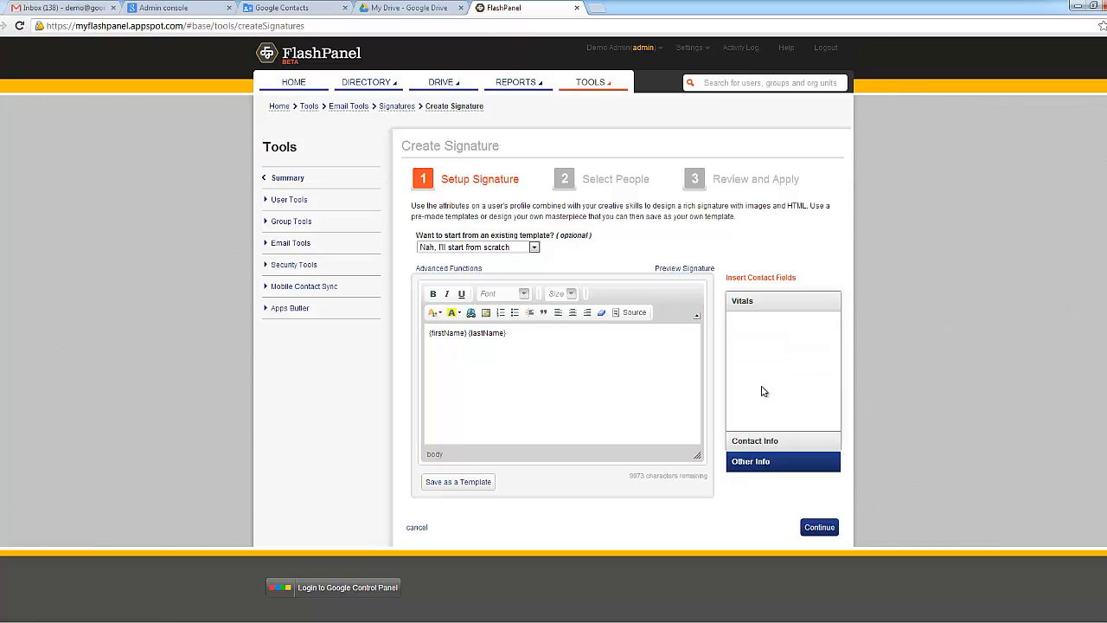
pyautogui.click(627, 348)
pyautogui.press('Return')
pyautogui.click(749, 342)
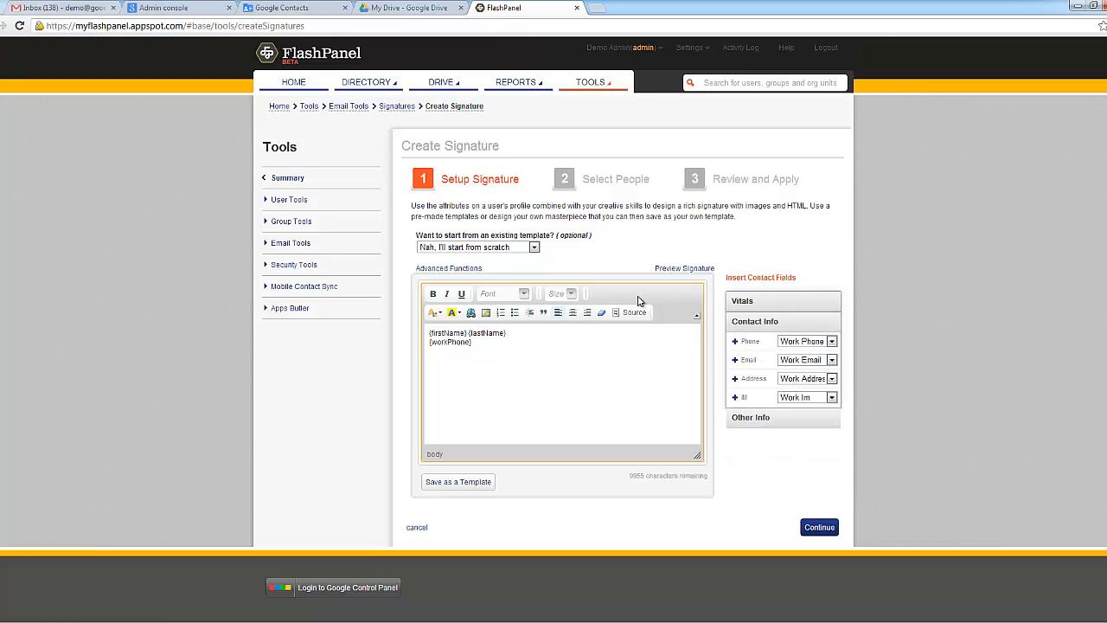
# Load the existing Gooru template into the signature editor.
pyautogui.click(533, 248)
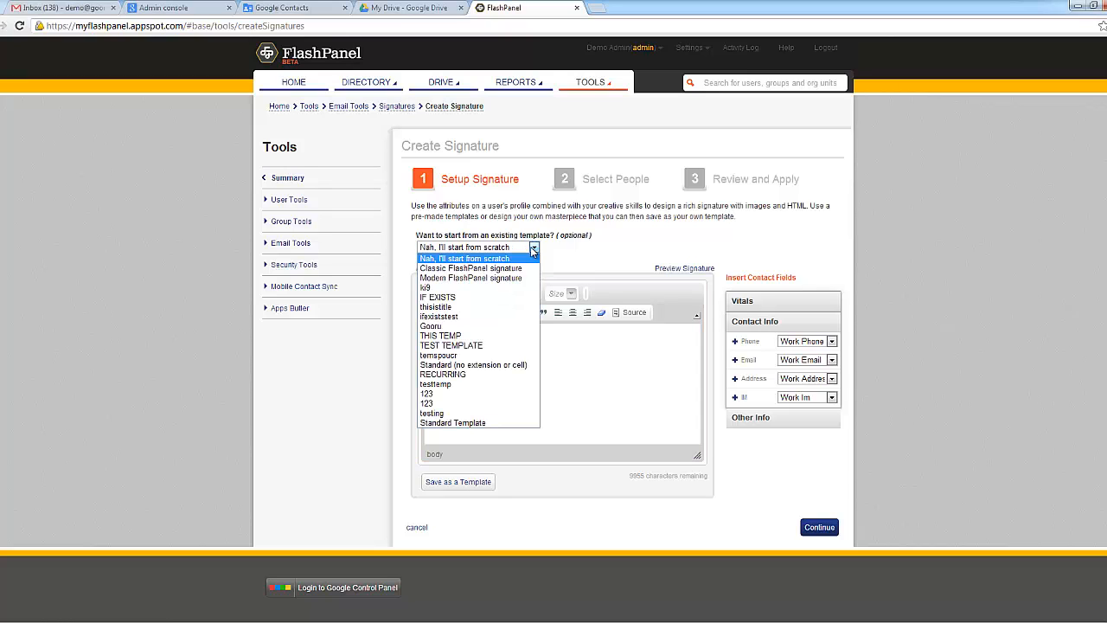
pyautogui.click(482, 326)
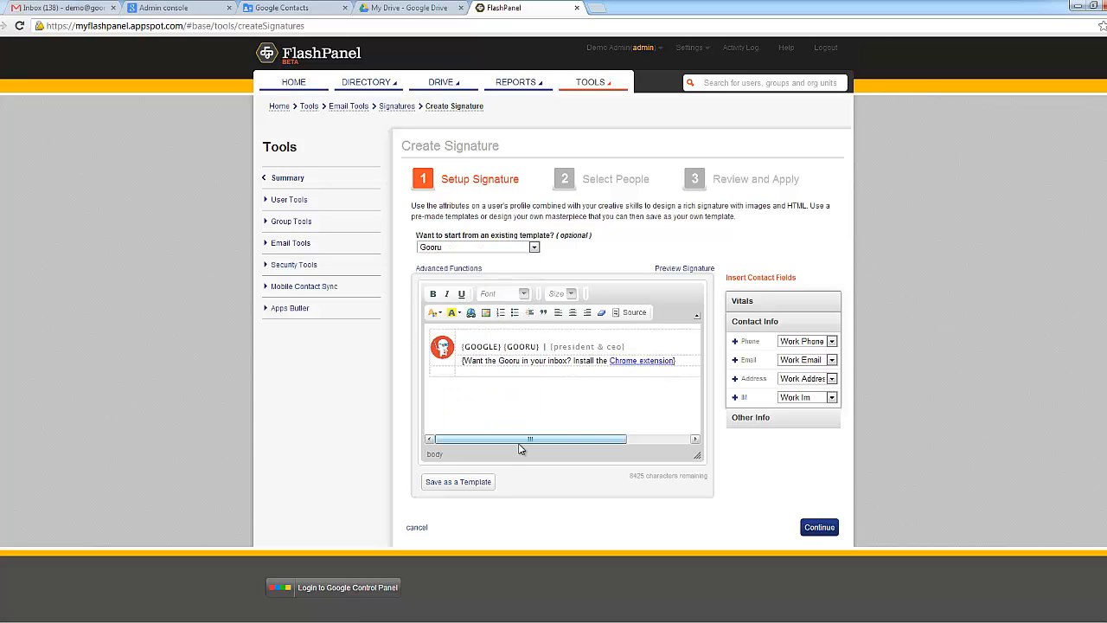
pyautogui.click(625, 346)
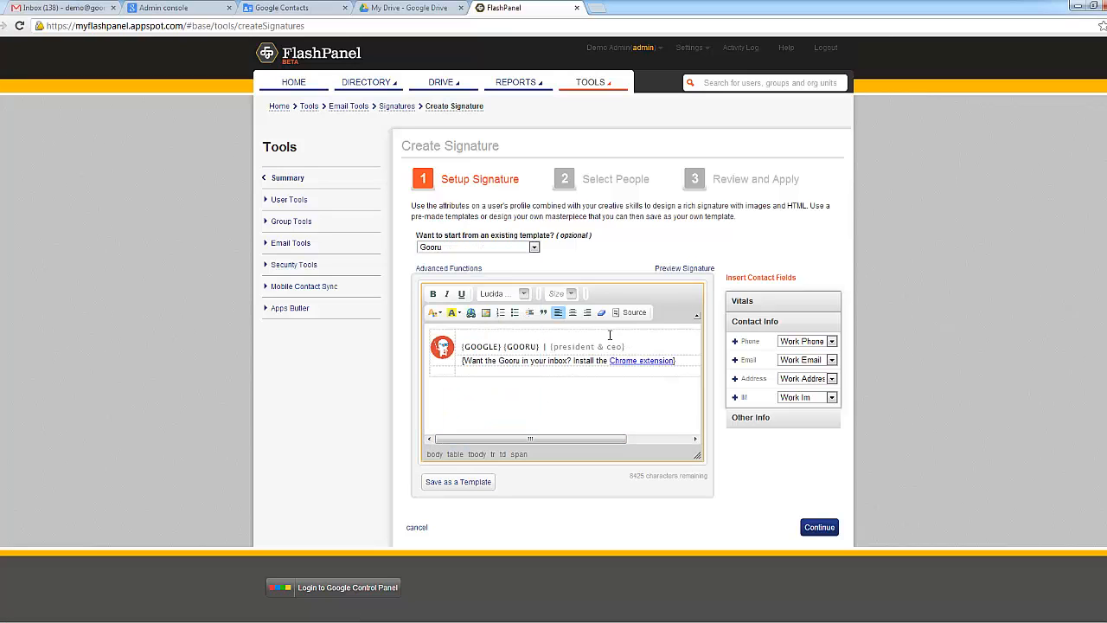
# Preview the Gooru template signature for the user Albert Einstein and close the preview.
pyautogui.click(667, 271)
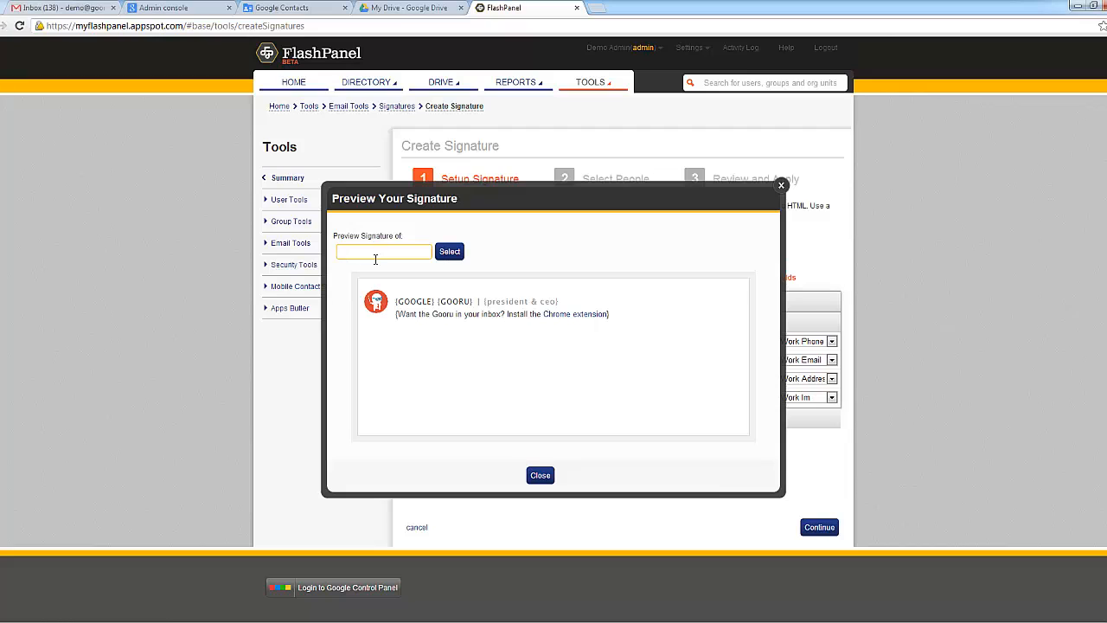
pyautogui.write('alb')
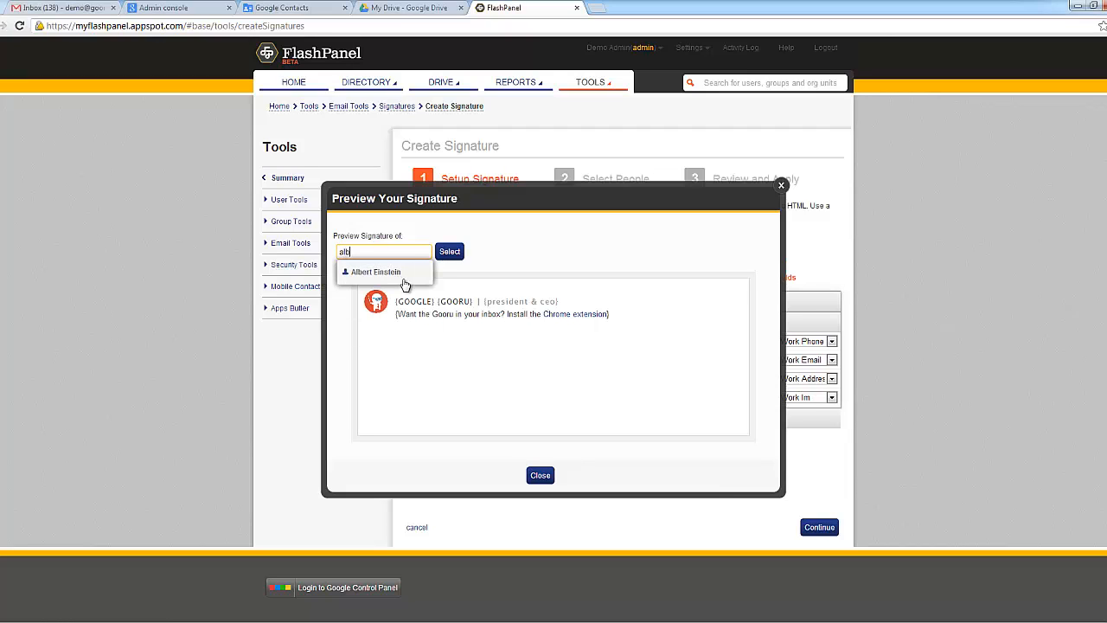
pyautogui.click(403, 269)
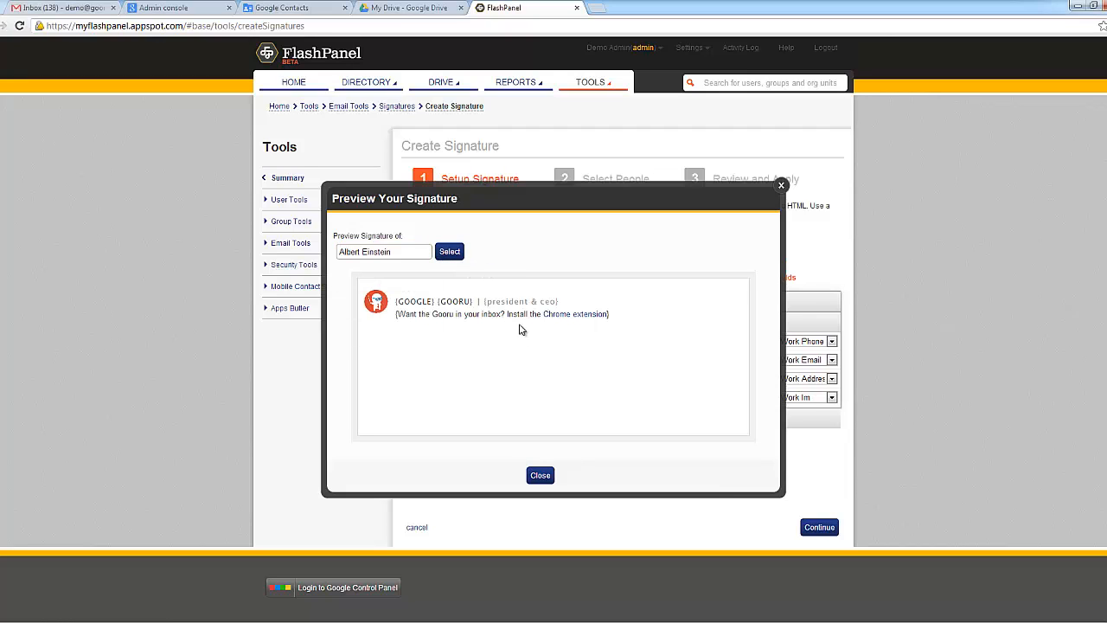
pyautogui.click(449, 253)
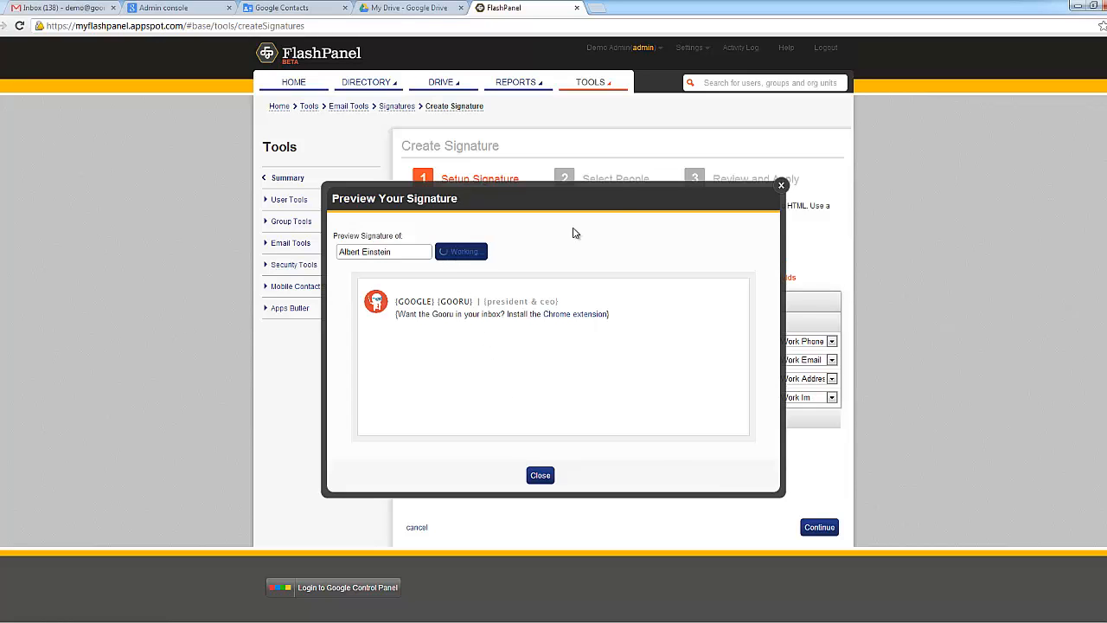
pyautogui.click(781, 186)
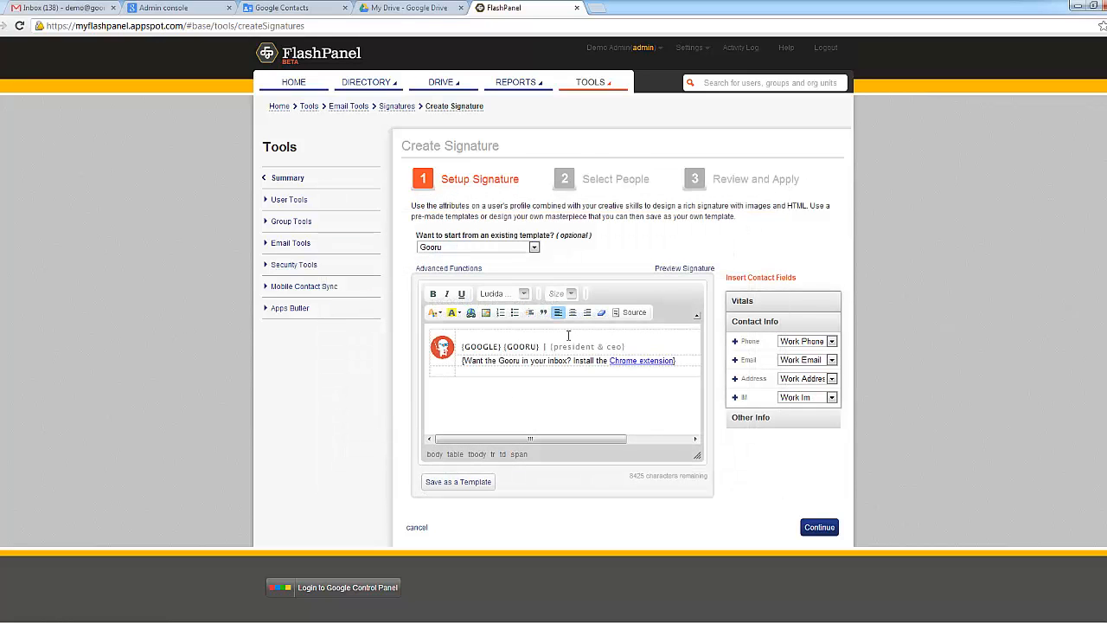
# Replace the GOOGLE placeholder in the signature with the First Name contact field.
pyautogui.click(515, 360)
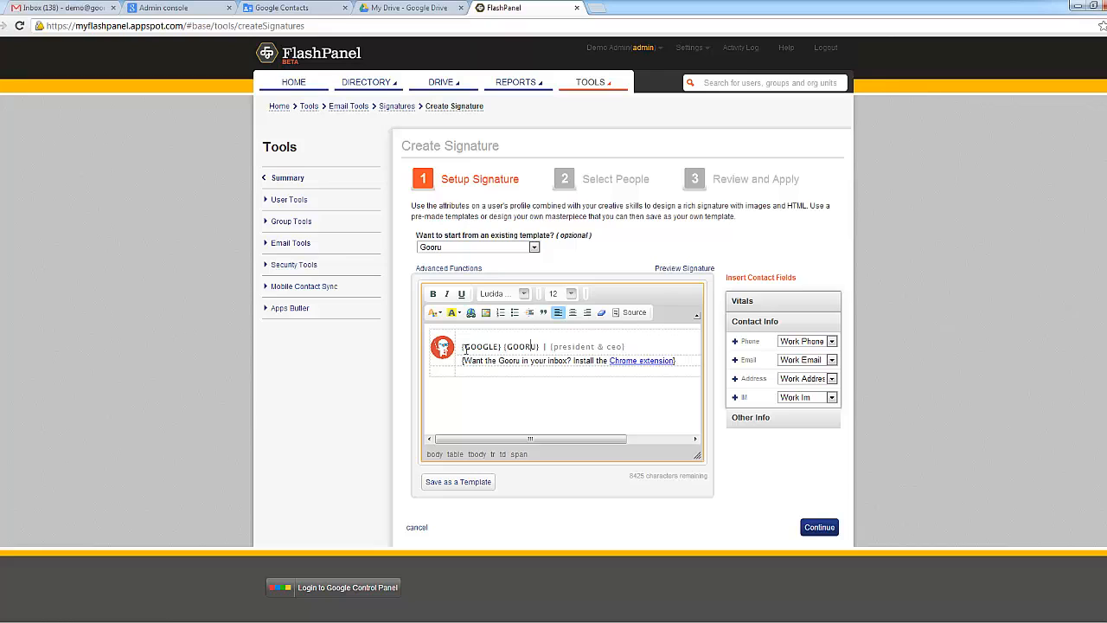
pyautogui.moveTo(465, 347)
pyautogui.mouseDown()
pyautogui.moveTo(504, 350)
pyautogui.moveTo(462, 346)
pyautogui.mouseUp()
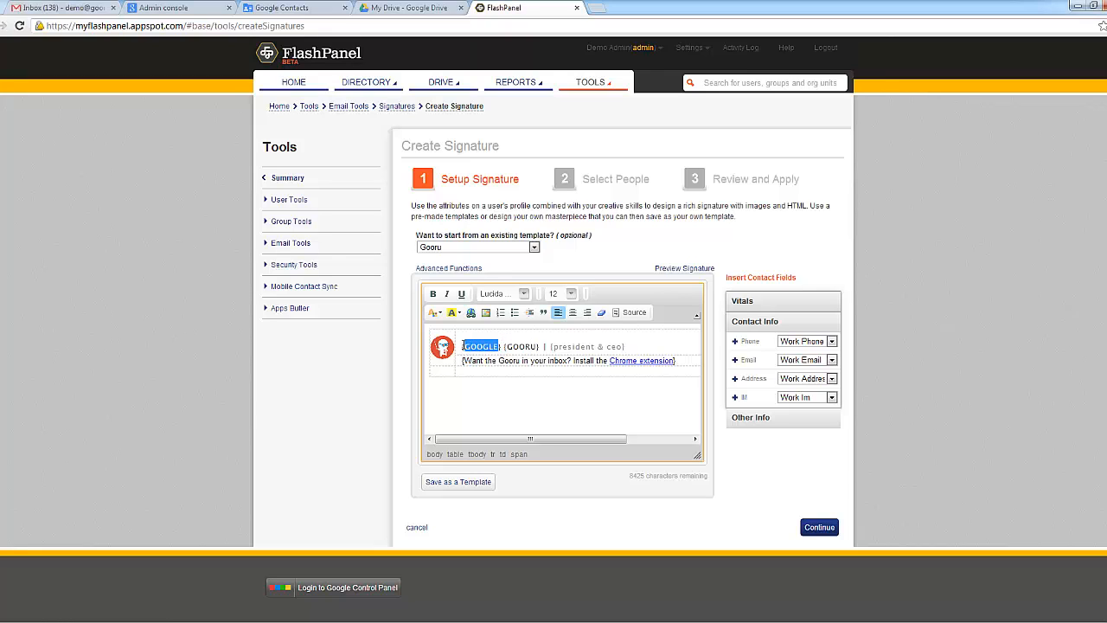
pyautogui.click(753, 321)
pyautogui.click(748, 325)
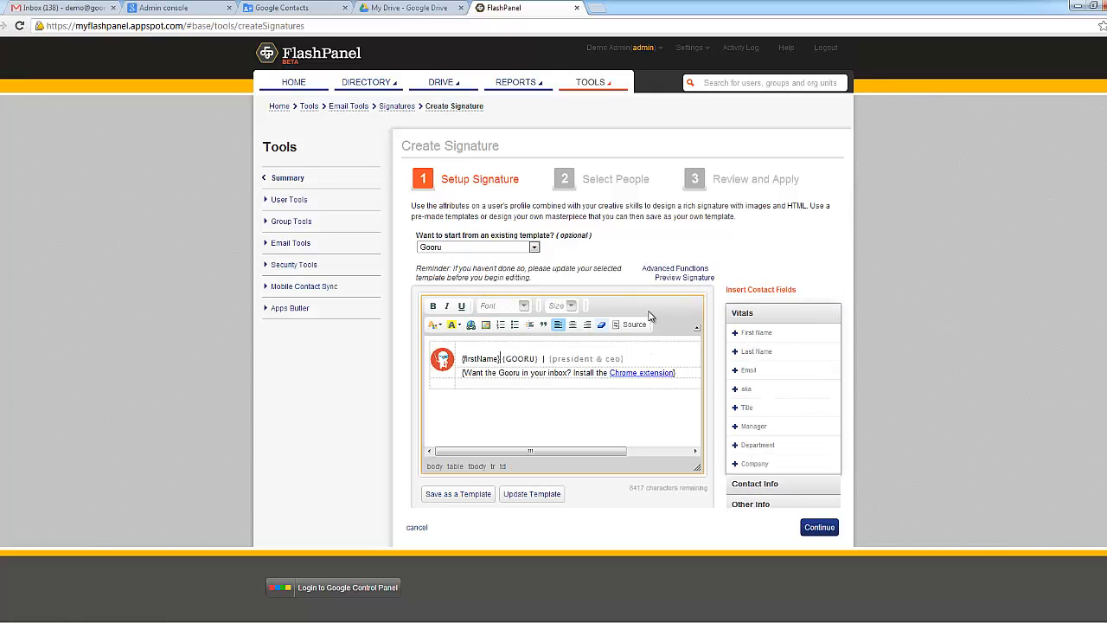
# Check the edited signature's first name field in a preview for Albert Einstein and close the preview.
pyautogui.click(670, 278)
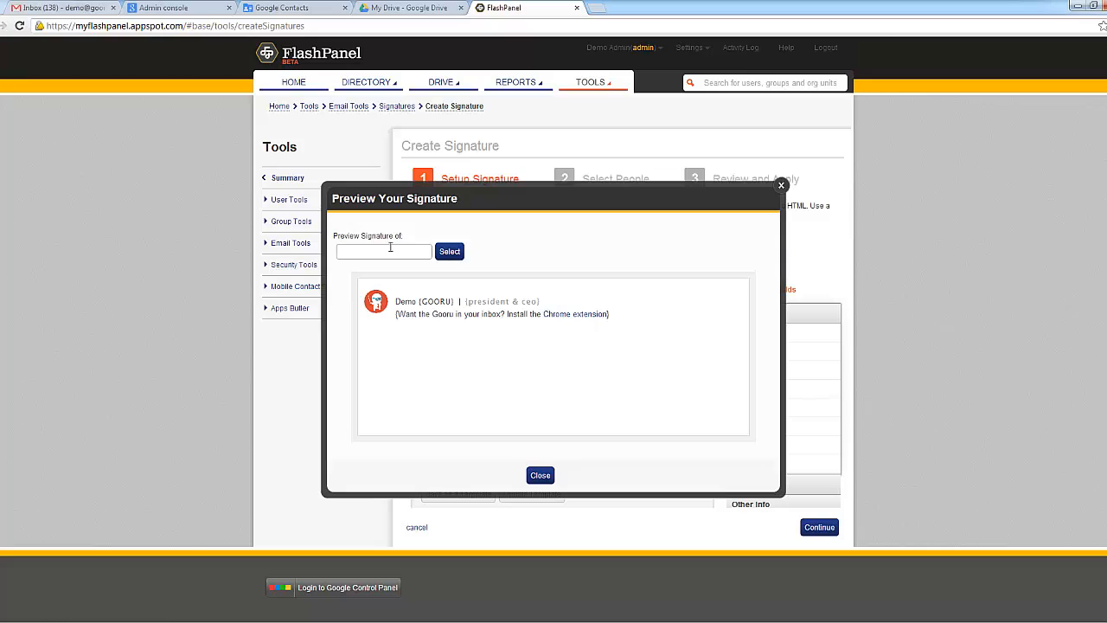
pyautogui.write('alb')
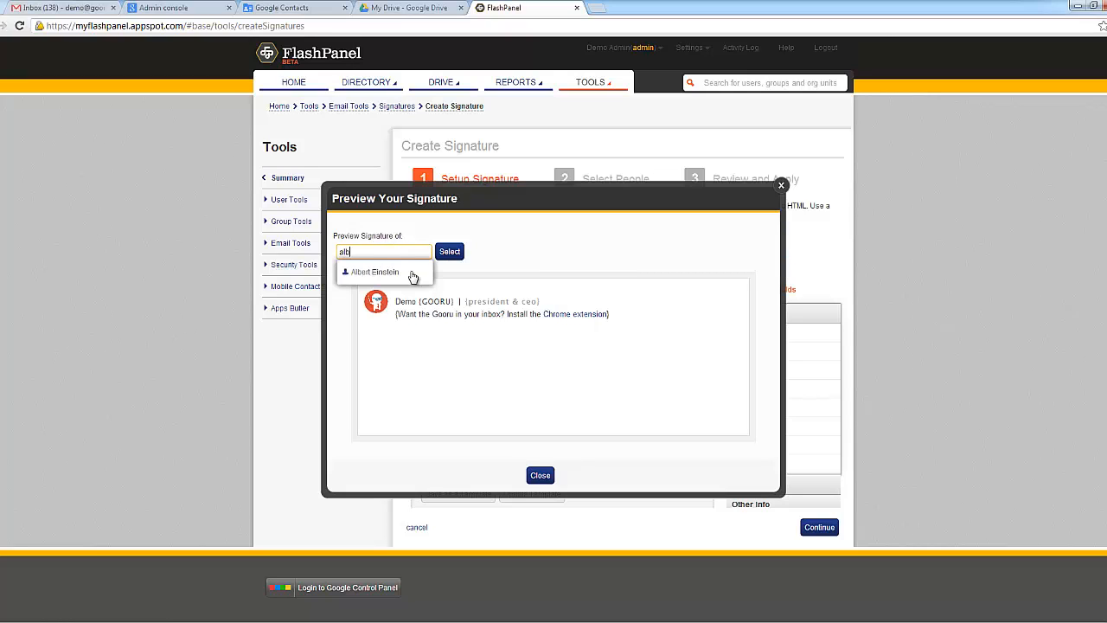
pyautogui.click(363, 276)
pyautogui.click(451, 251)
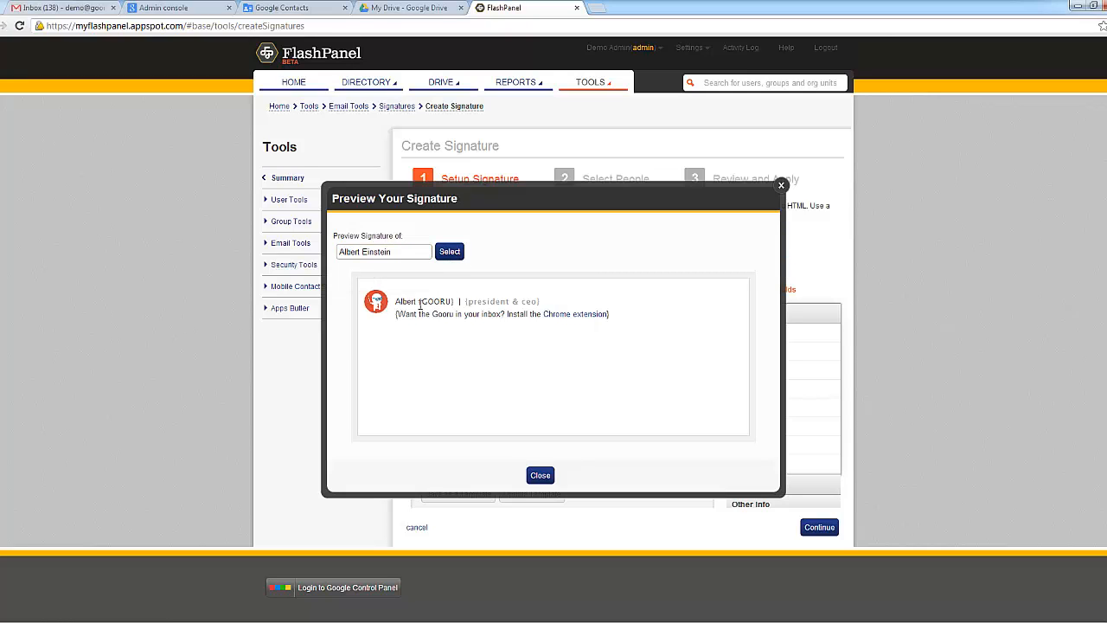
pyautogui.click(532, 476)
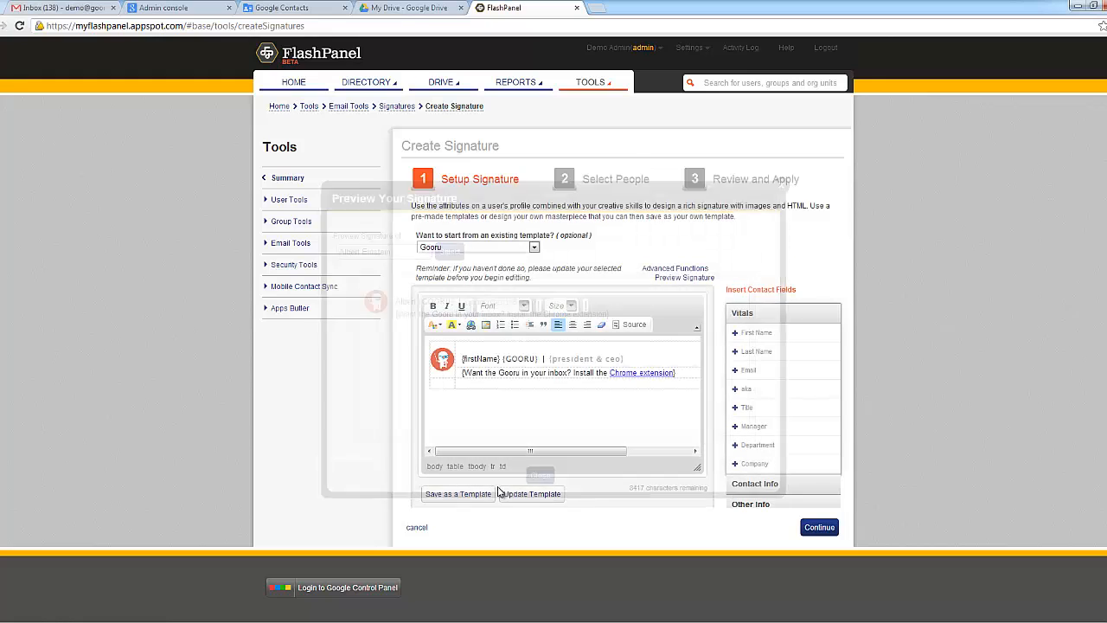
# Finish the signature setup and proceed to choosing the people it applies to.
pyautogui.click(476, 413)
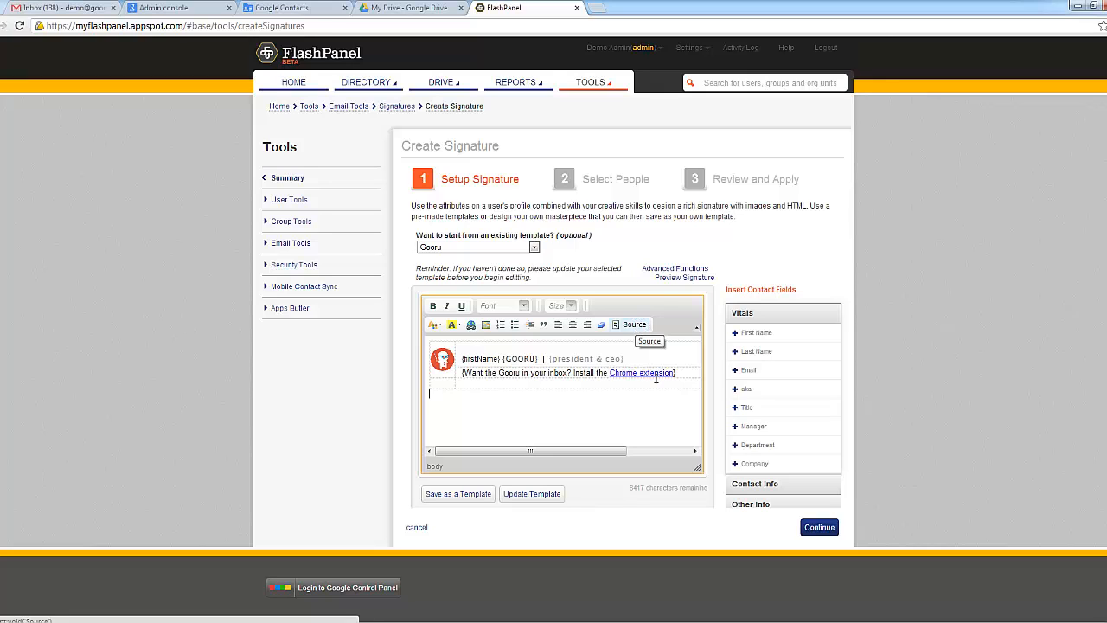
pyautogui.click(819, 528)
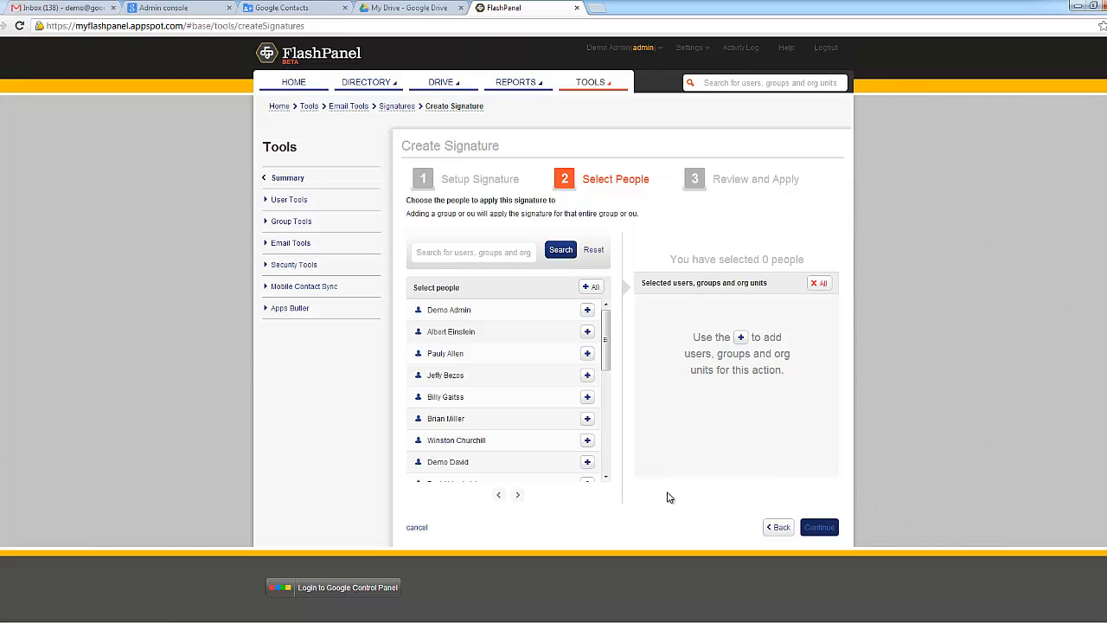